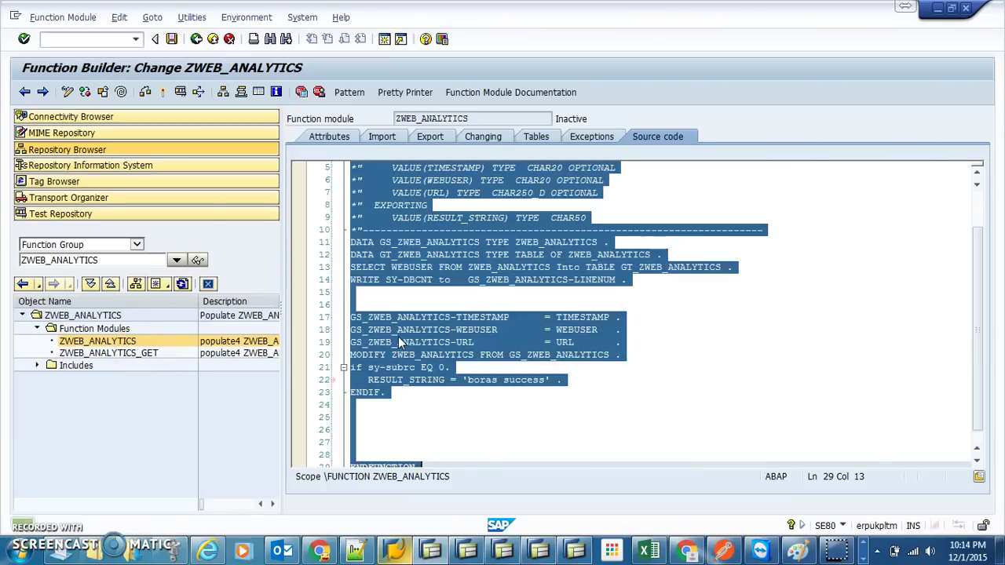
Step: Open function module ZWEB_ANALYTICS_GET and examine its source code from the FUNCTION line to ENDFUNCTION
key(ctrl+v)
double_click(110, 354)
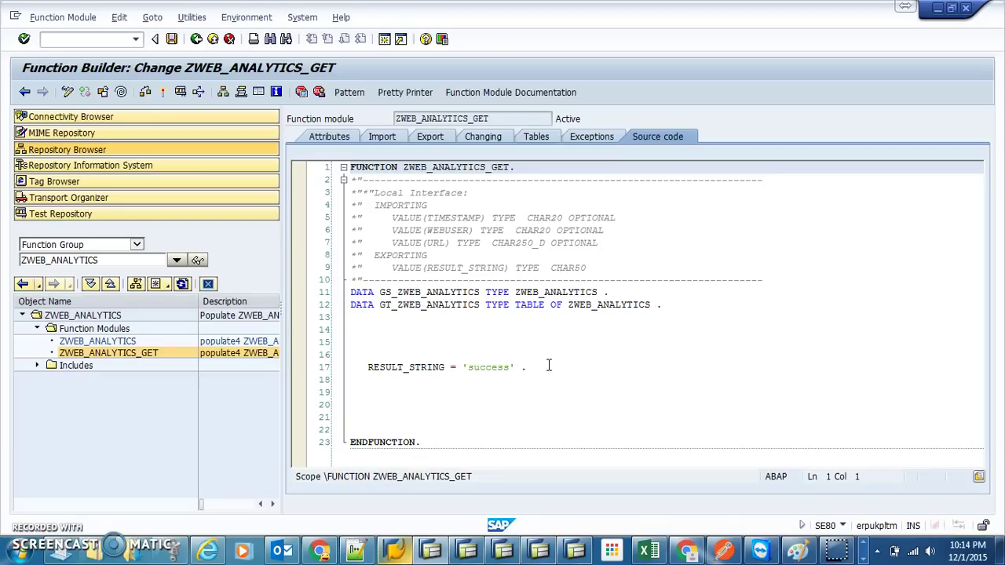
drag(549, 365, 203, 170)
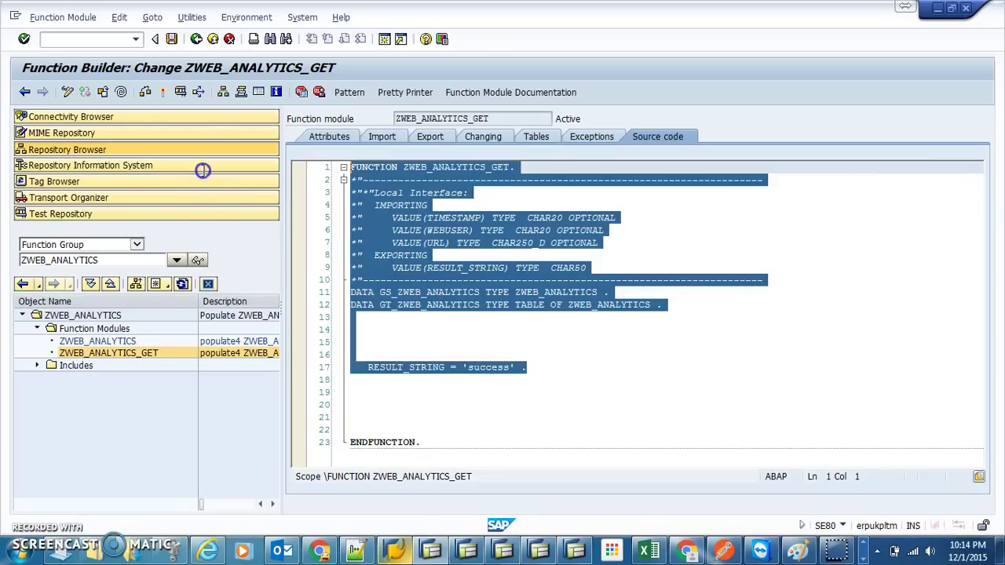
drag(442, 442, 265, 128)
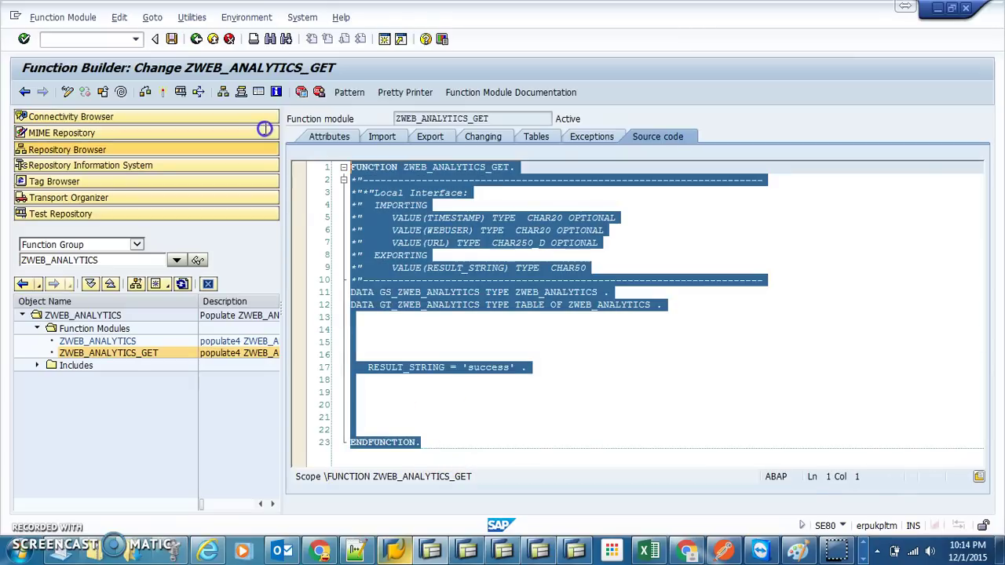
click(625, 319)
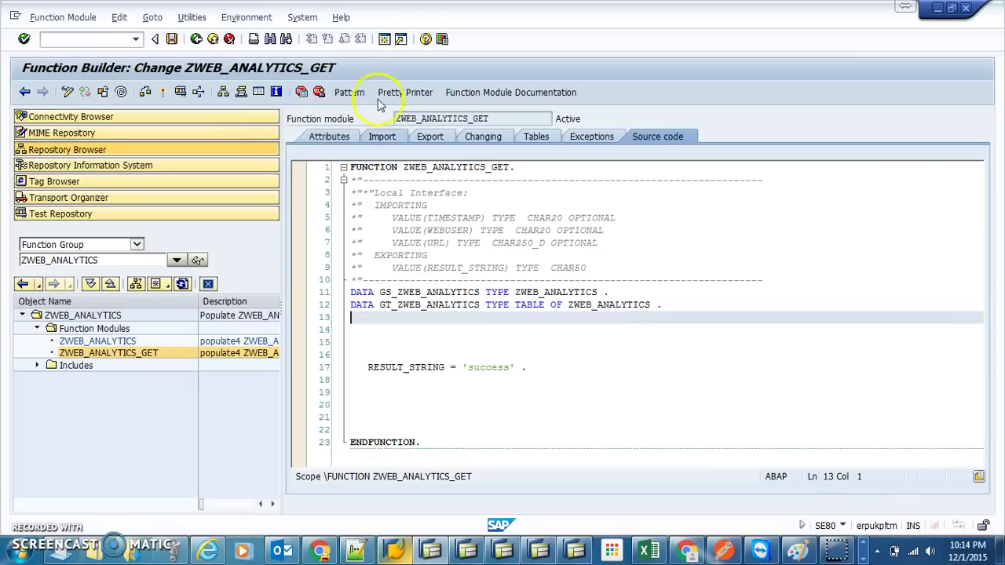
Step: Review the import and export parameters of ZWEB_ANALYTICS_GET and return to its source code
click(375, 140)
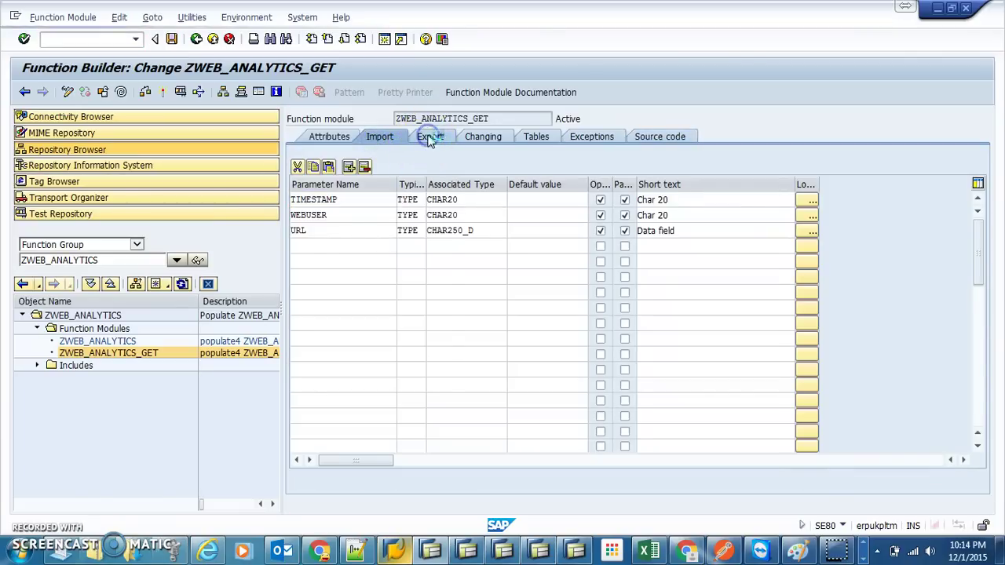
click(431, 138)
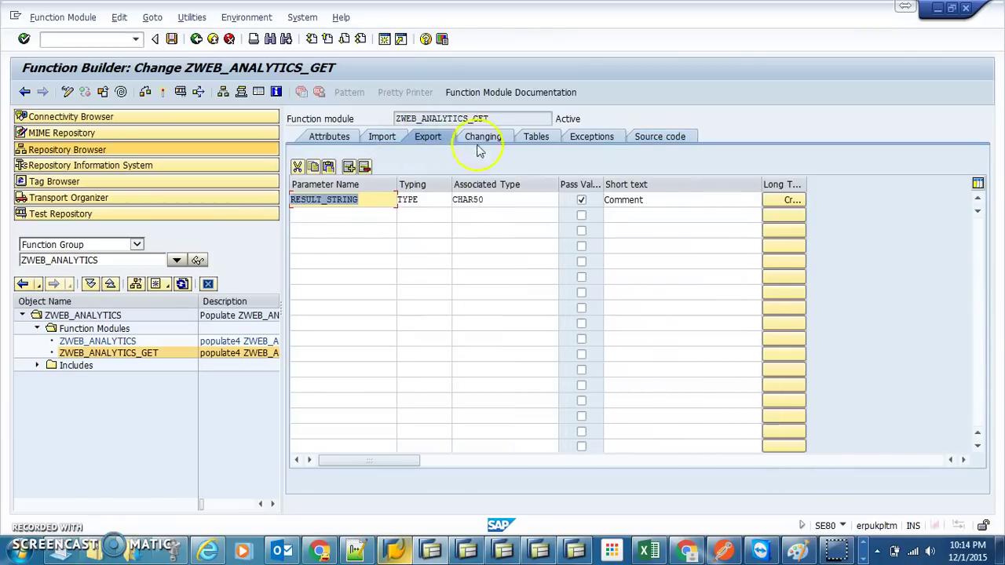
click(656, 136)
Step: Comment out the GS_ZWEB_ANALYTICS and GT_ZWEB_ANALYTICS data declarations in lines 11 and 12 of the source code
click(378, 323)
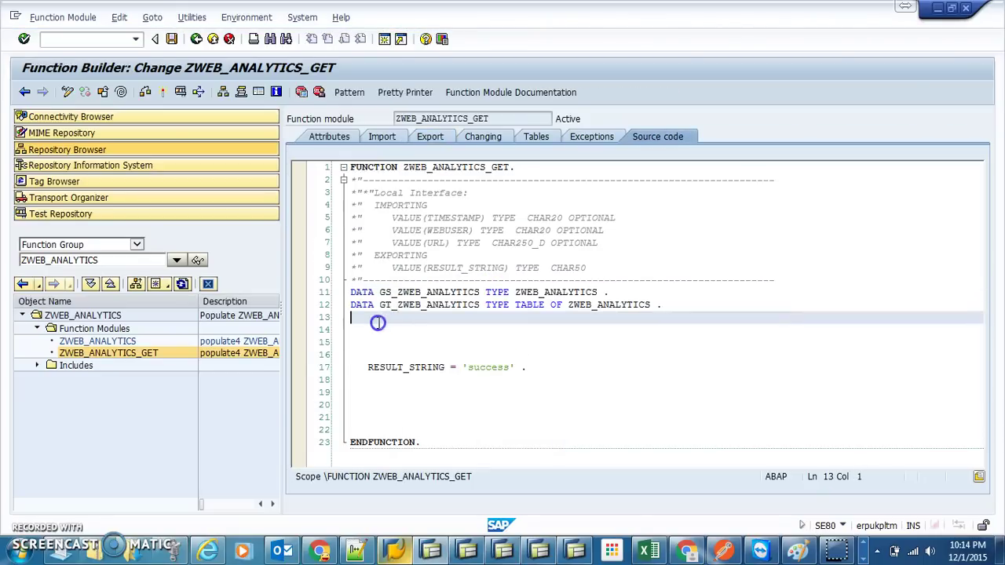
drag(378, 322, 382, 306)
click(652, 348)
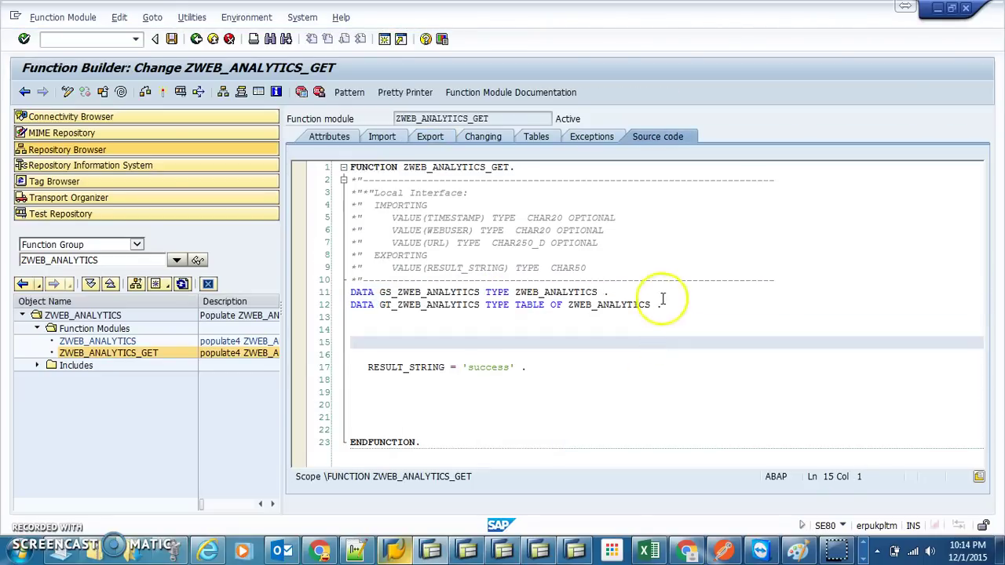
drag(663, 304, 31, 295)
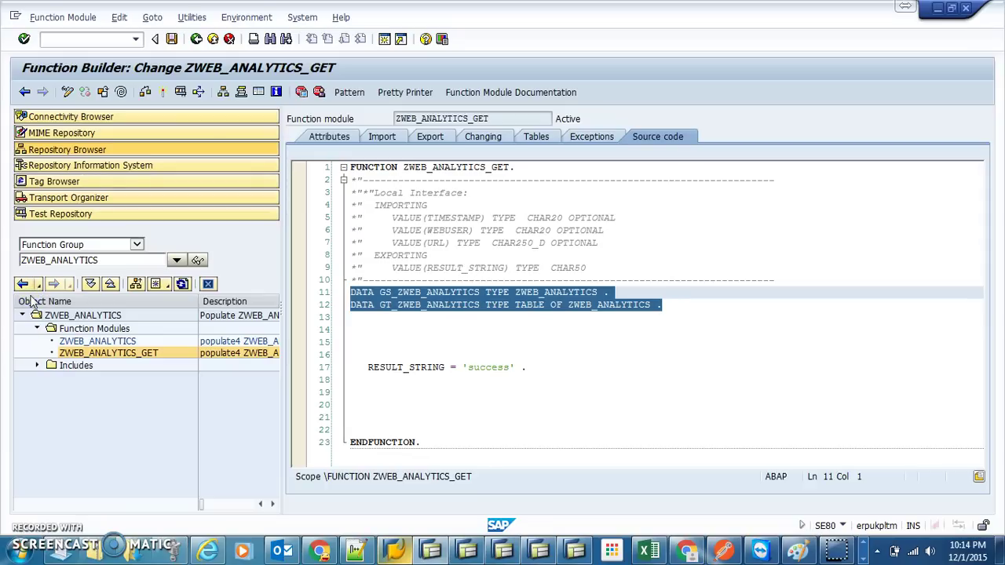
key(ctrl+less)
click(458, 335)
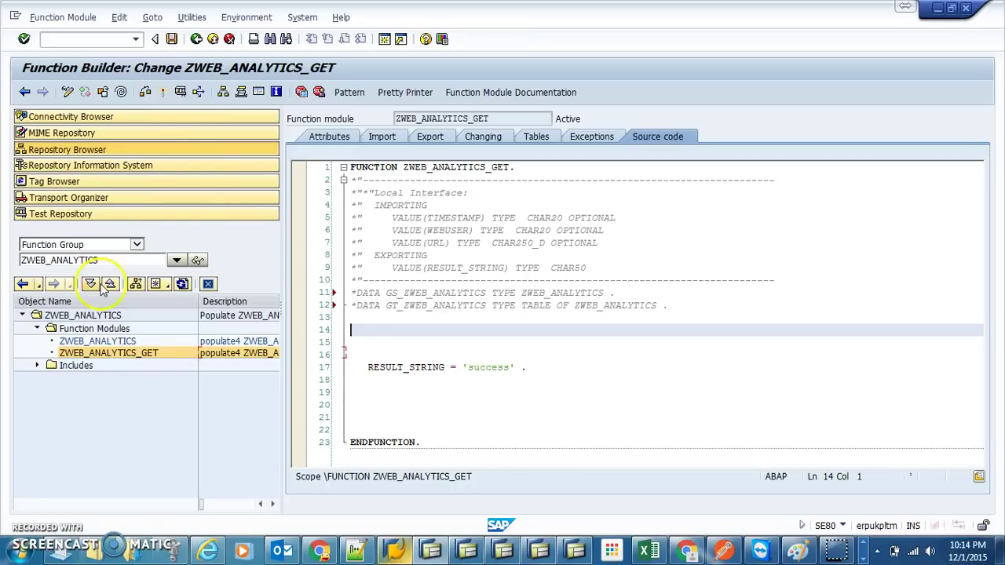
Step: Save ZWEB_ANALYTICS_GET and activate function group ZWEB_ANALYTICS with both inactive function modules
click(68, 92)
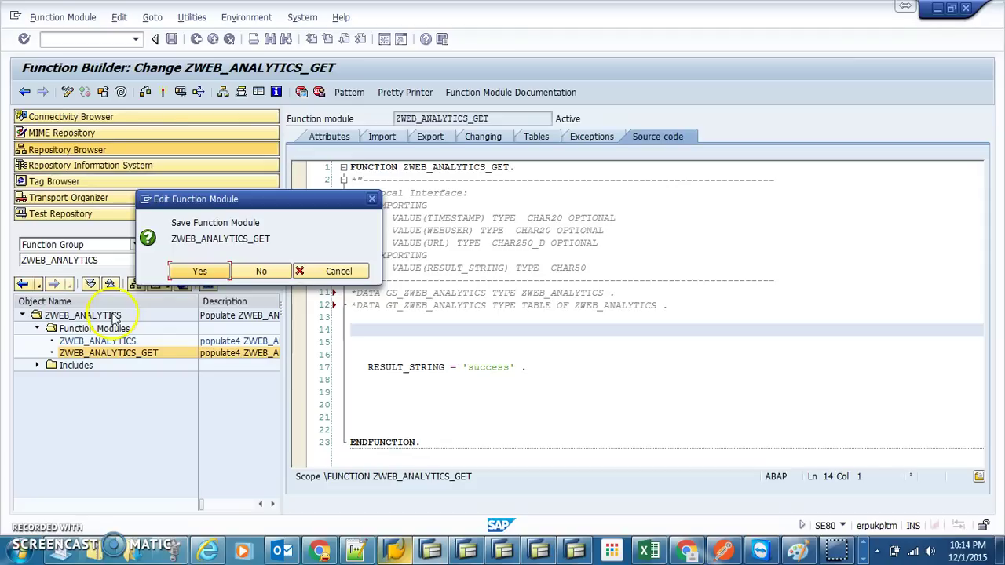
click(199, 272)
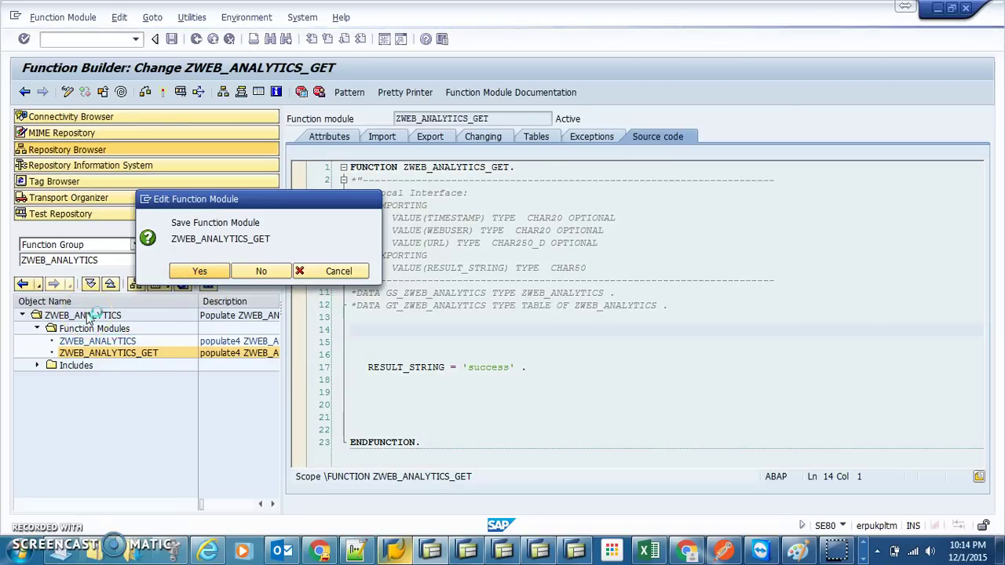
click(88, 315)
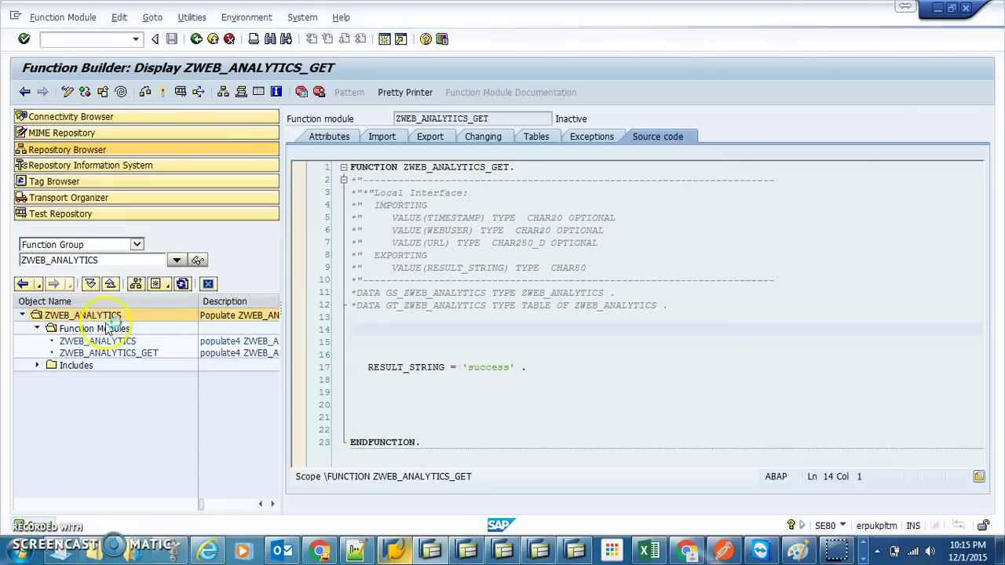
right_click(104, 317)
click(133, 389)
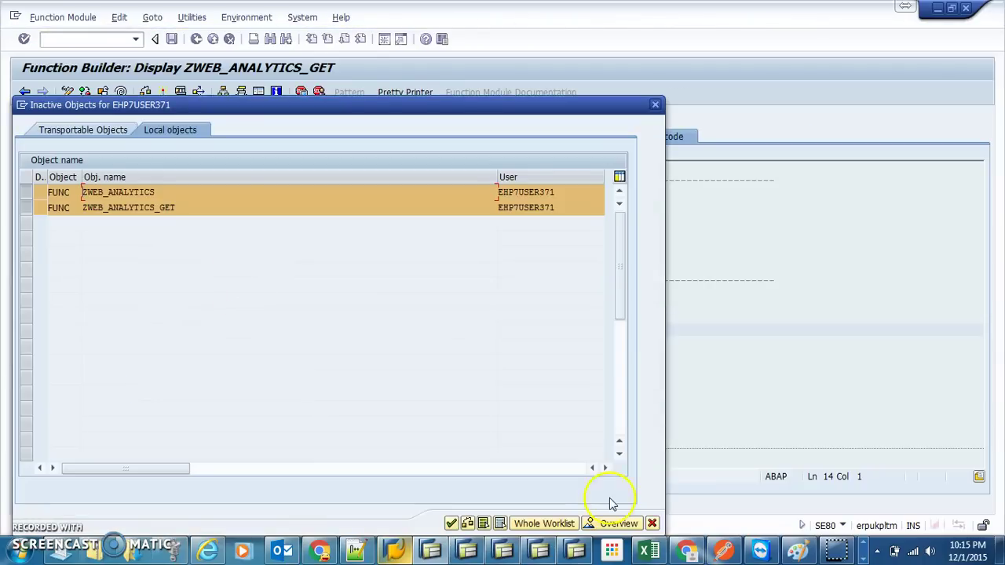
click(451, 524)
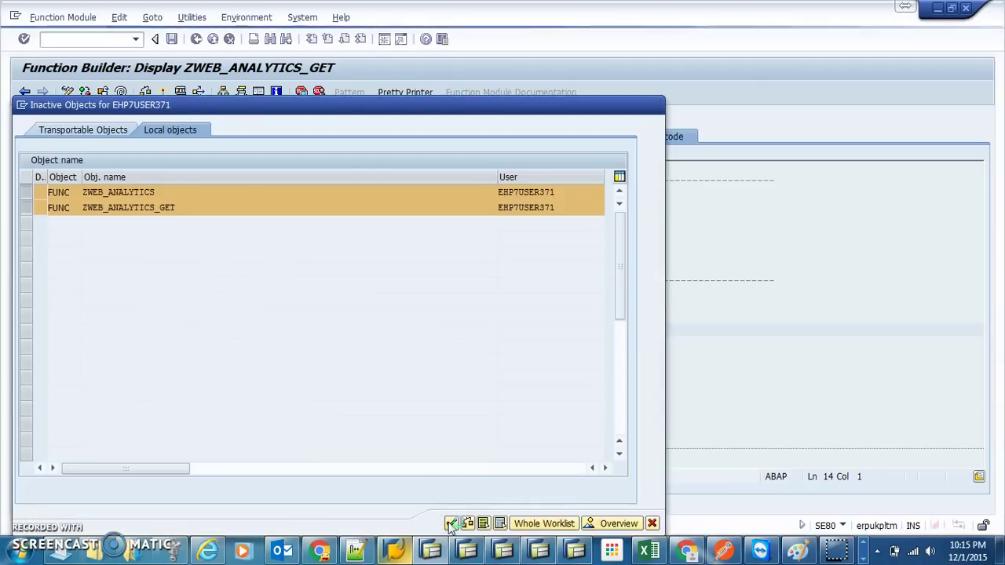
Step: In the SAP NetWeaver Gateway Service Builder, create project ZBoras_test with the description "testing odata" as a local object
click(576, 549)
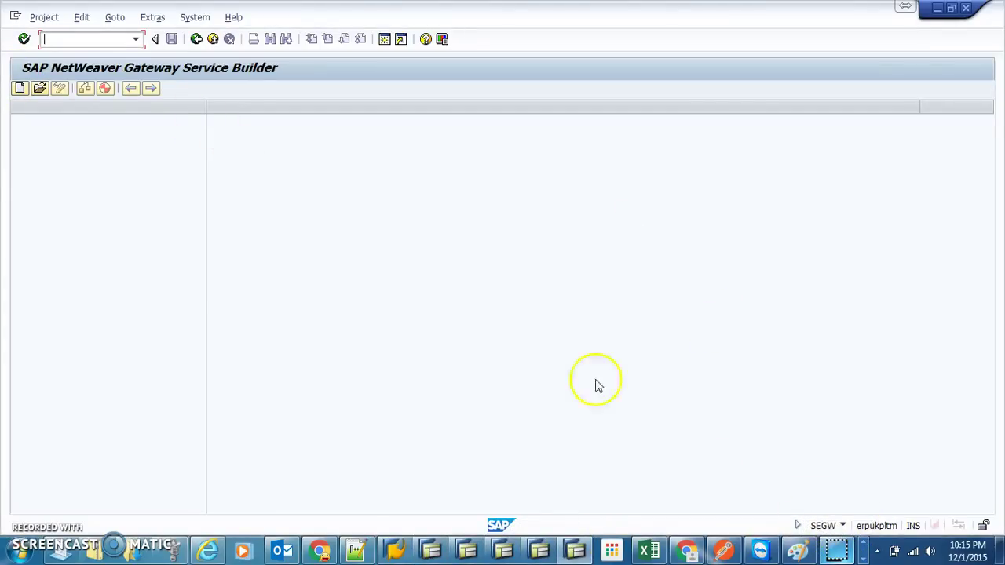
click(20, 89)
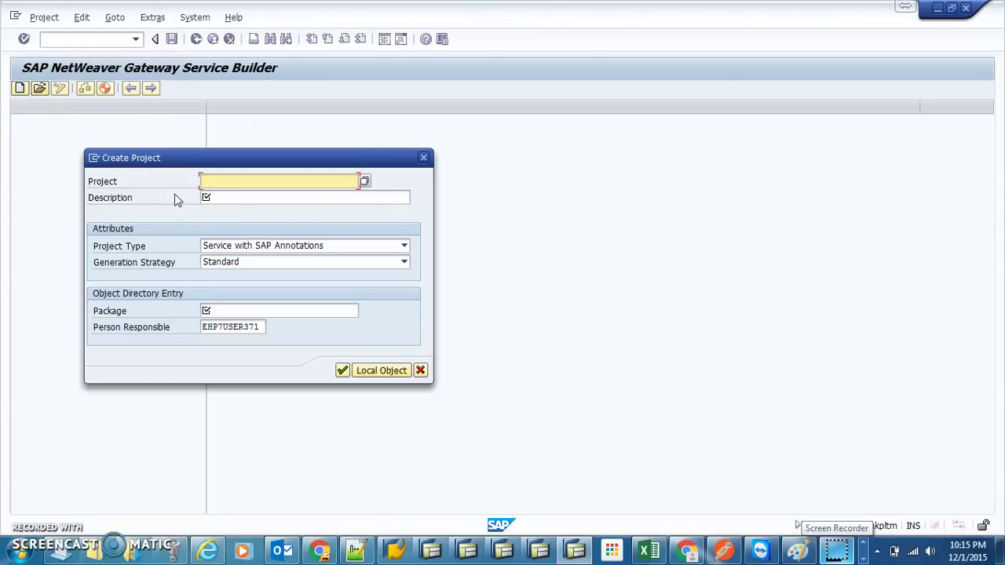
click(281, 182)
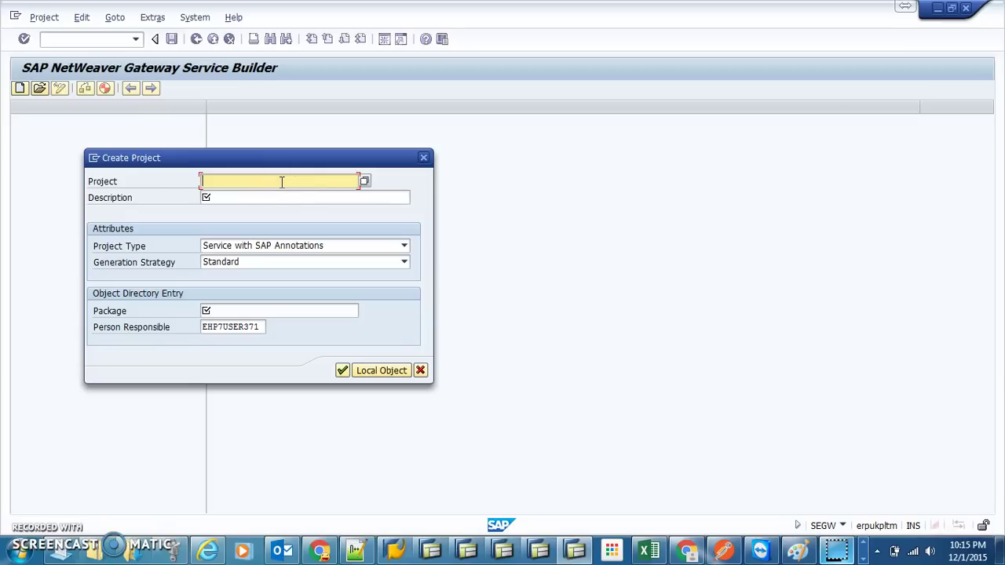
key(BackSpace)
key(BackSpace)
key(Down)
key(Return)
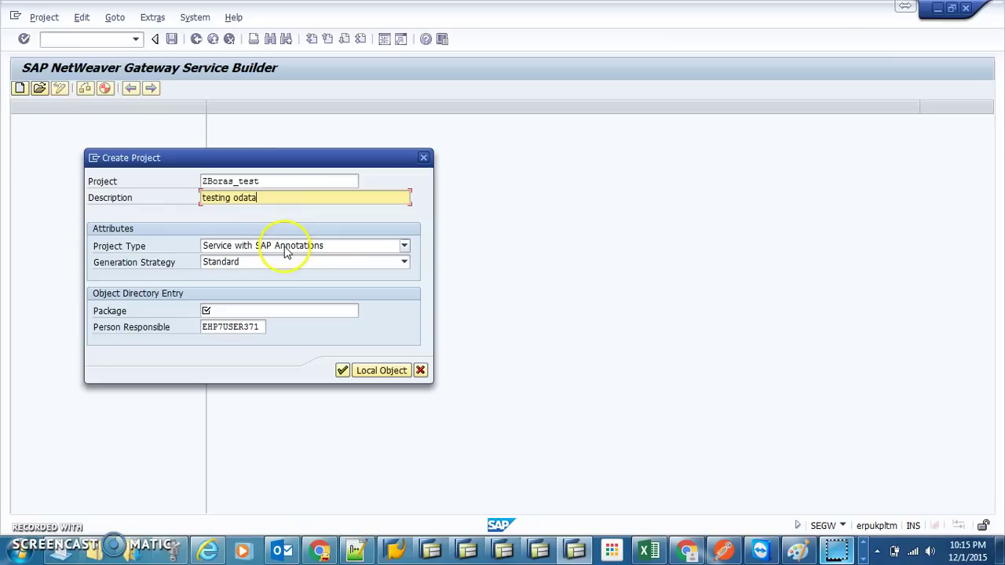
click(242, 311)
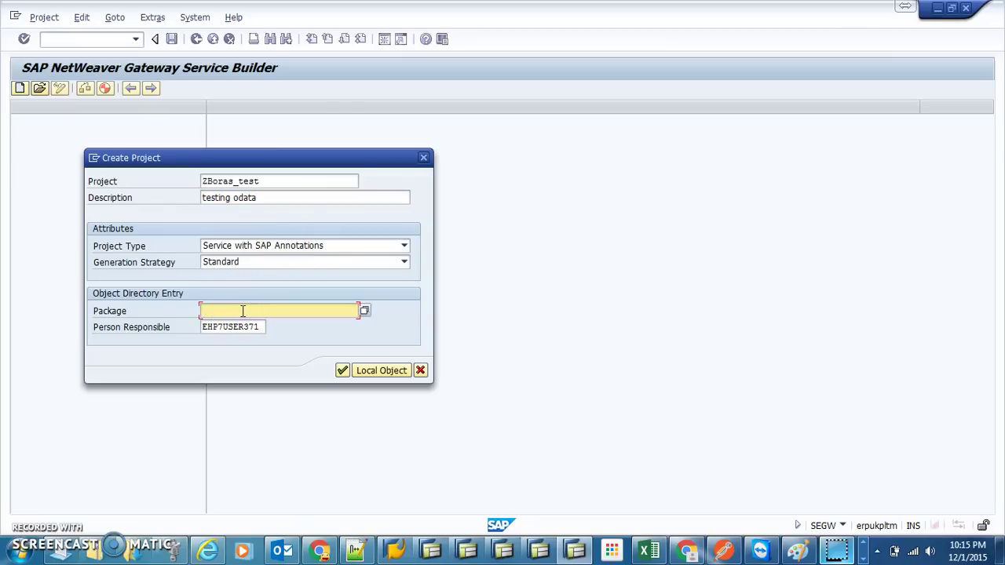
text($TMPO)
click(367, 371)
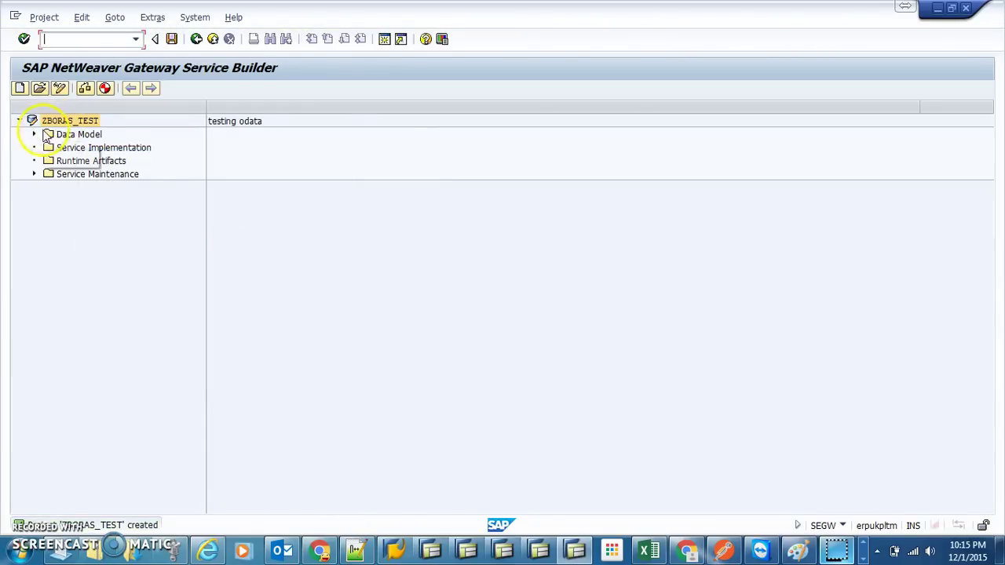
Step: Expand the project's data model and start importing an entity type from an RFC/BOR interface
click(34, 135)
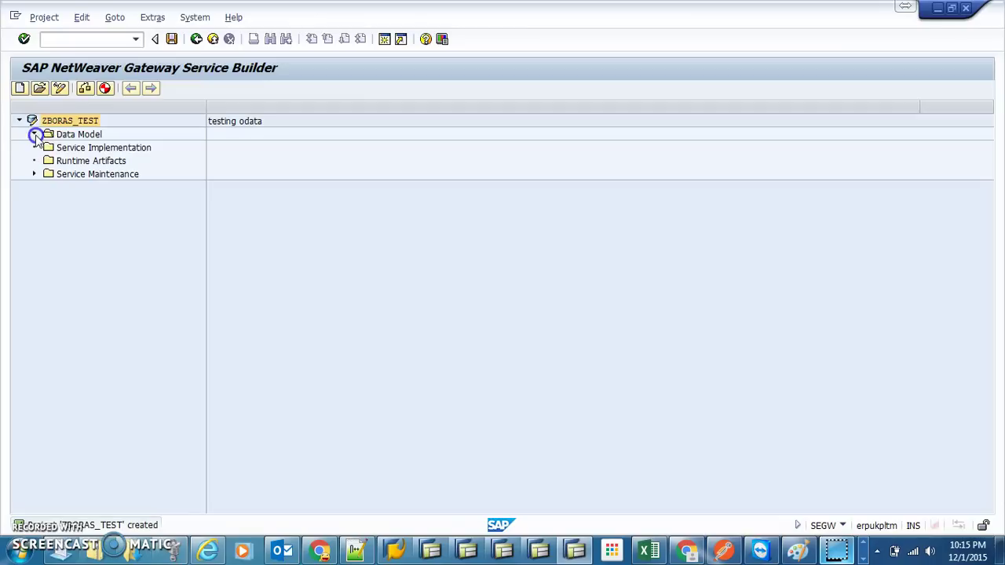
click(78, 135)
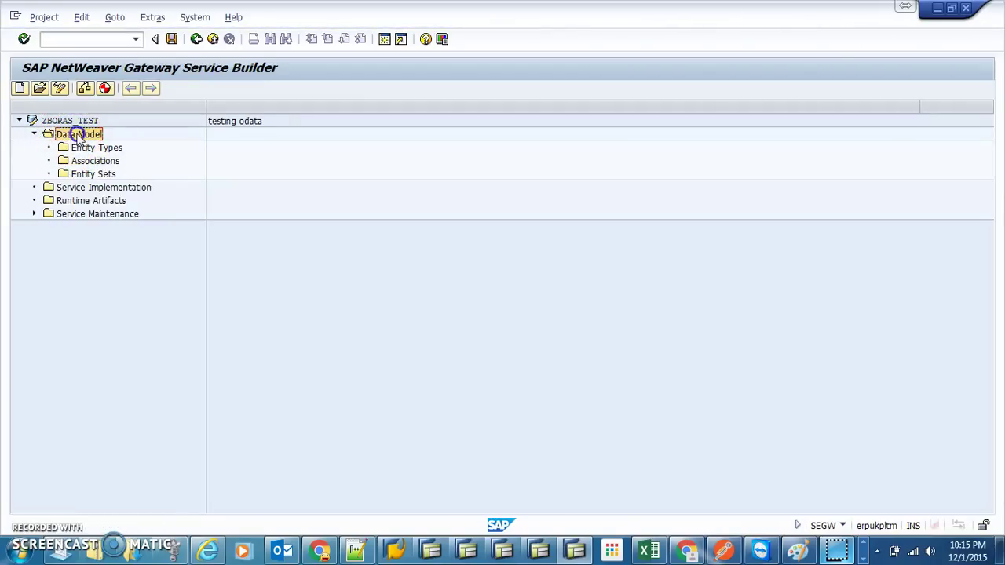
right_click(78, 135)
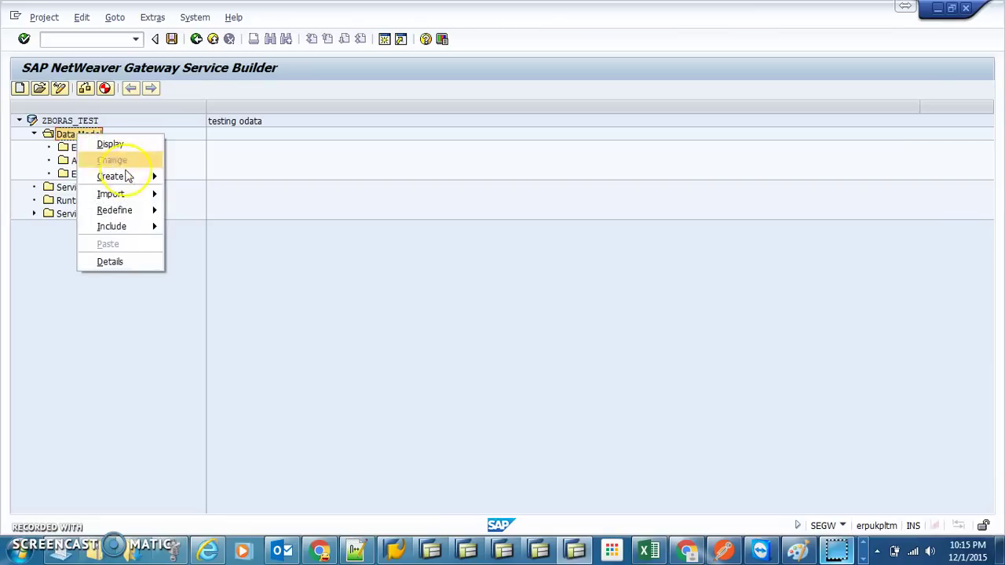
mouse_move(137, 195)
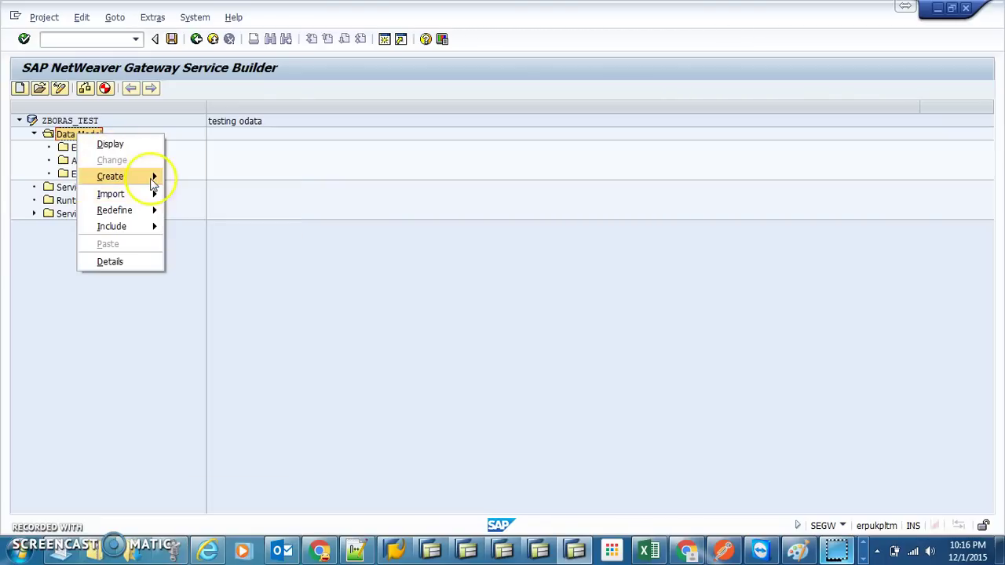
click(210, 228)
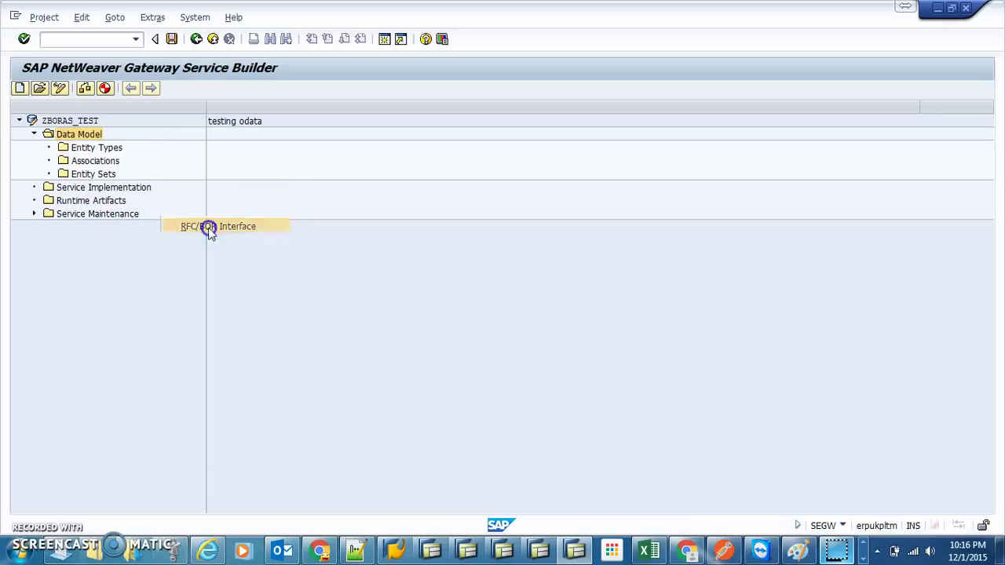
Step: Check the export and import parameters of ZWEB_ANALYTICS_GET in the Function Builder, and return to the entity type wizard
click(428, 550)
click(364, 140)
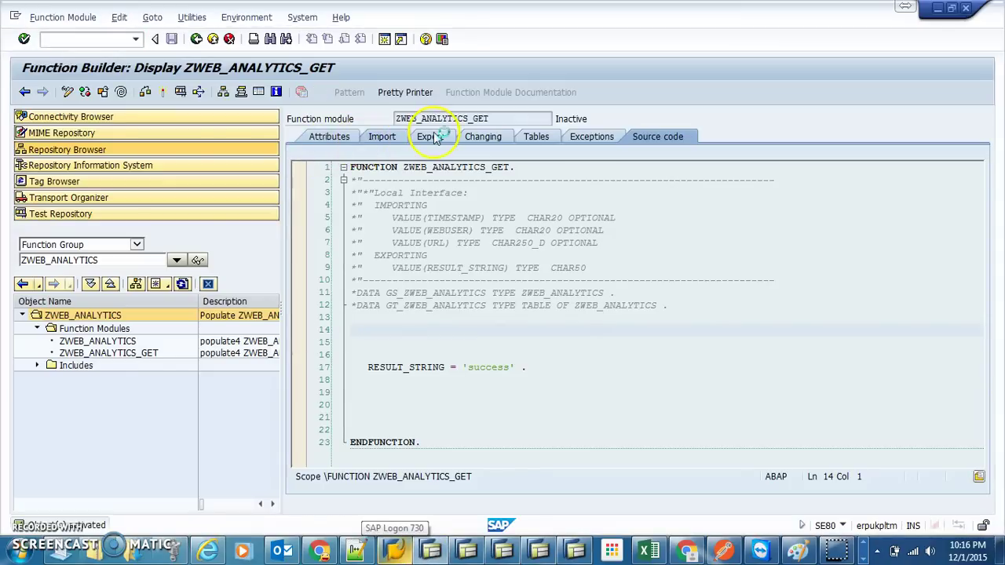
click(433, 133)
click(377, 138)
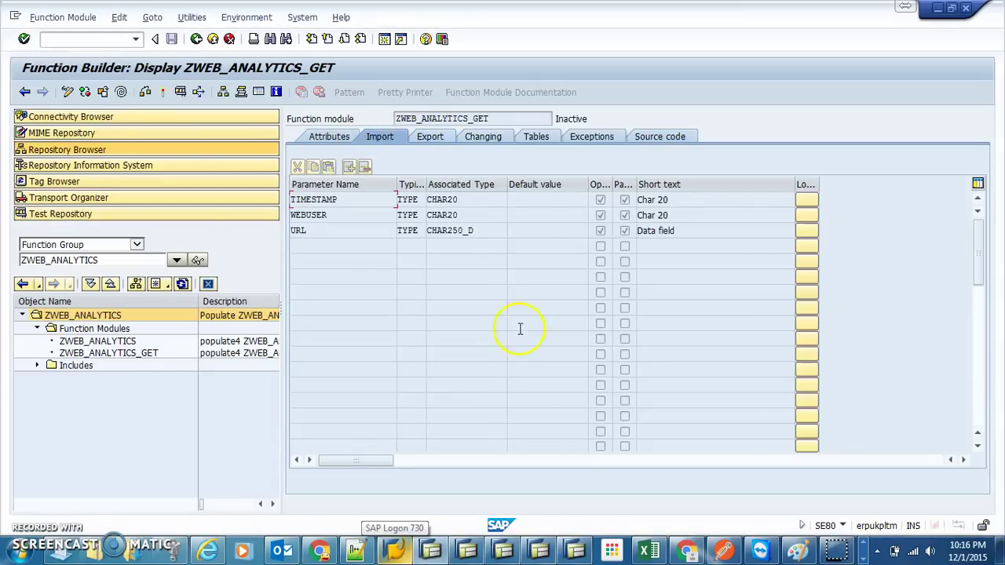
click(580, 553)
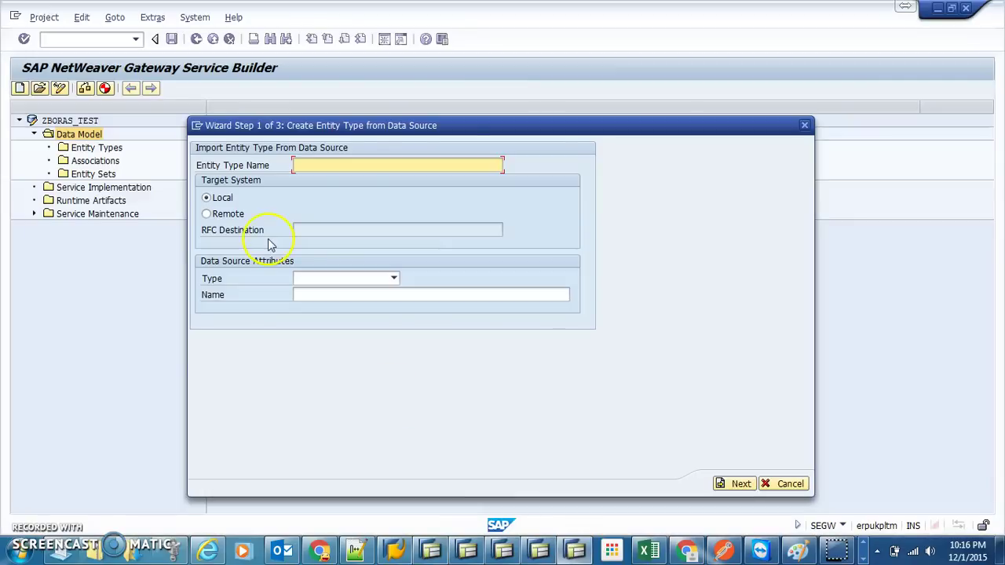
Step: Name the entity type webAnalytics and set its data source type to Remote Function Call
click(318, 168)
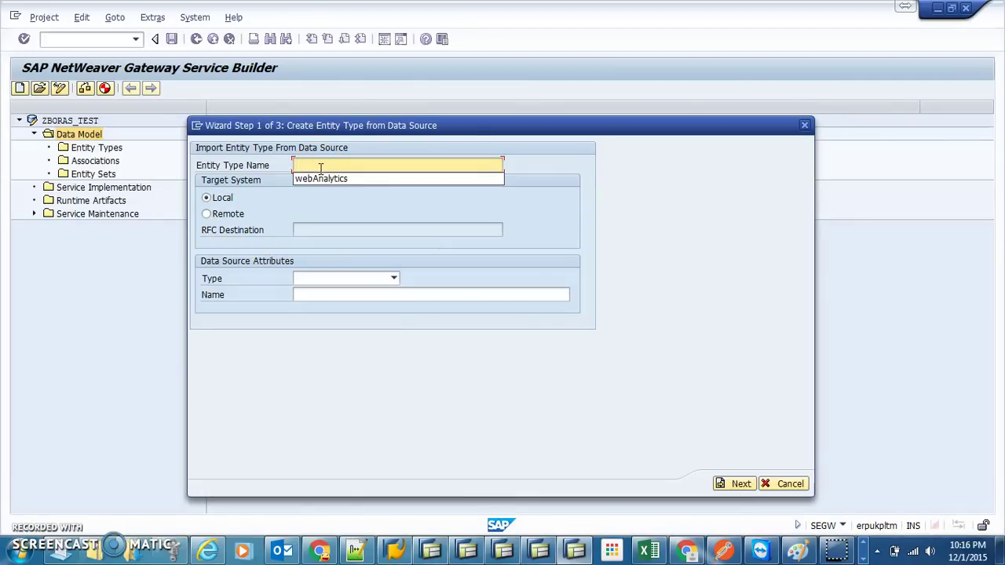
click(324, 179)
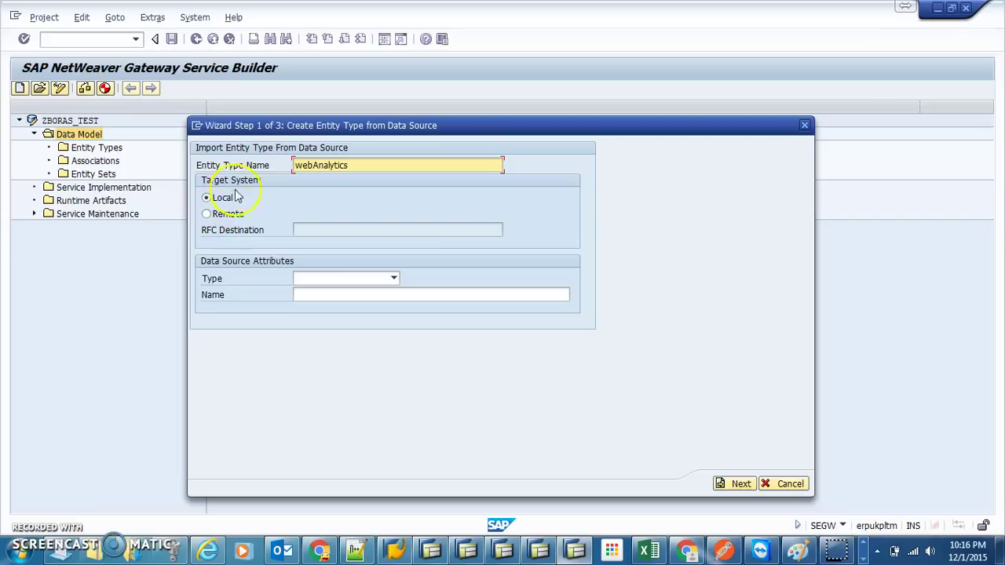
click(307, 279)
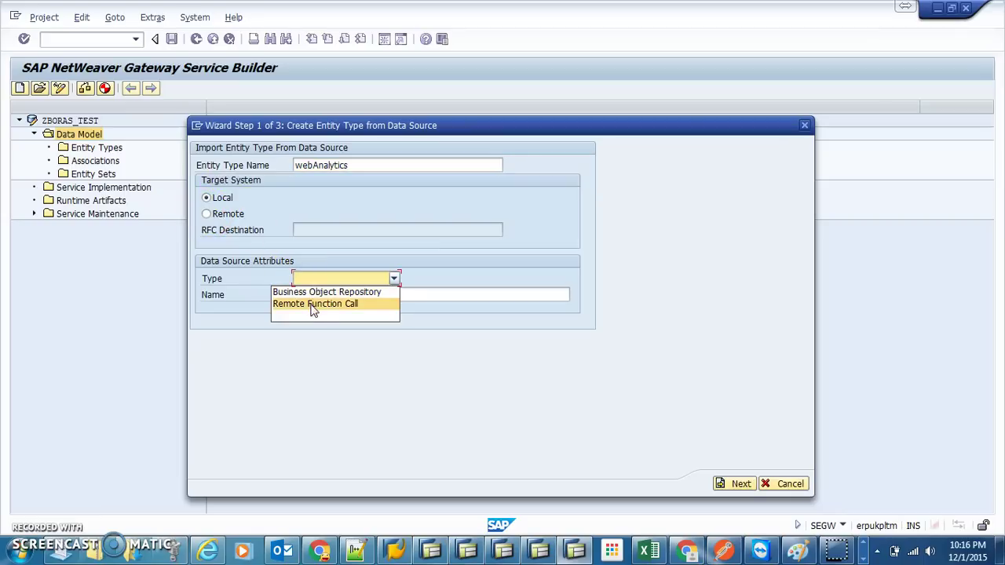
click(311, 305)
Step: Check the processing type in the attributes of ZWEB_ANALYTICS_GET, and return to the entity type wizard
click(431, 549)
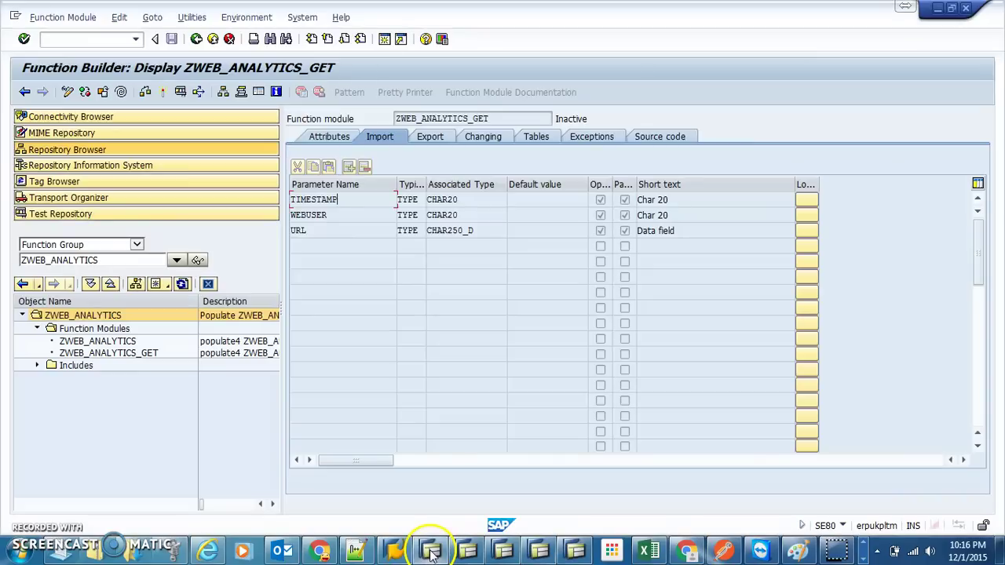
click(313, 138)
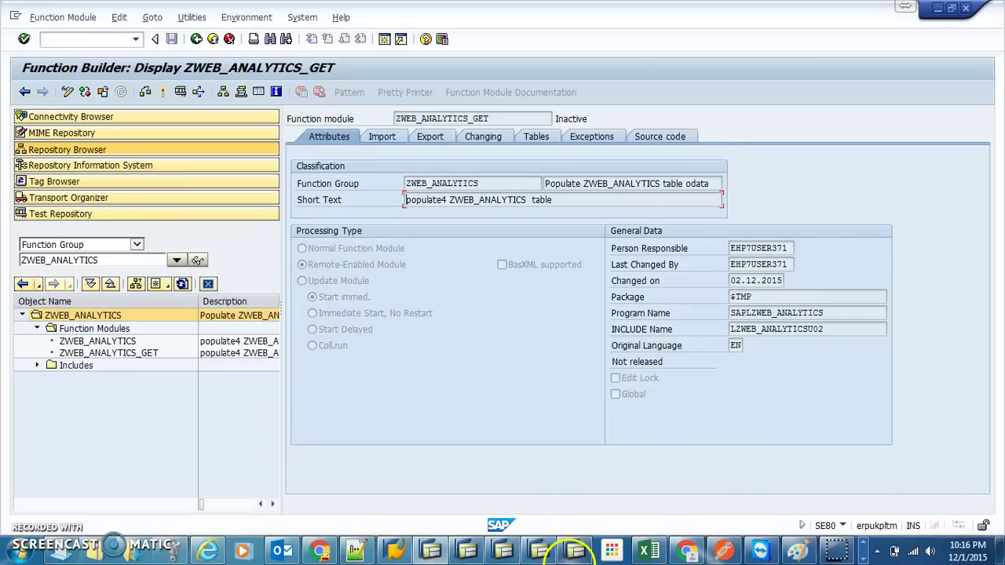
click(574, 550)
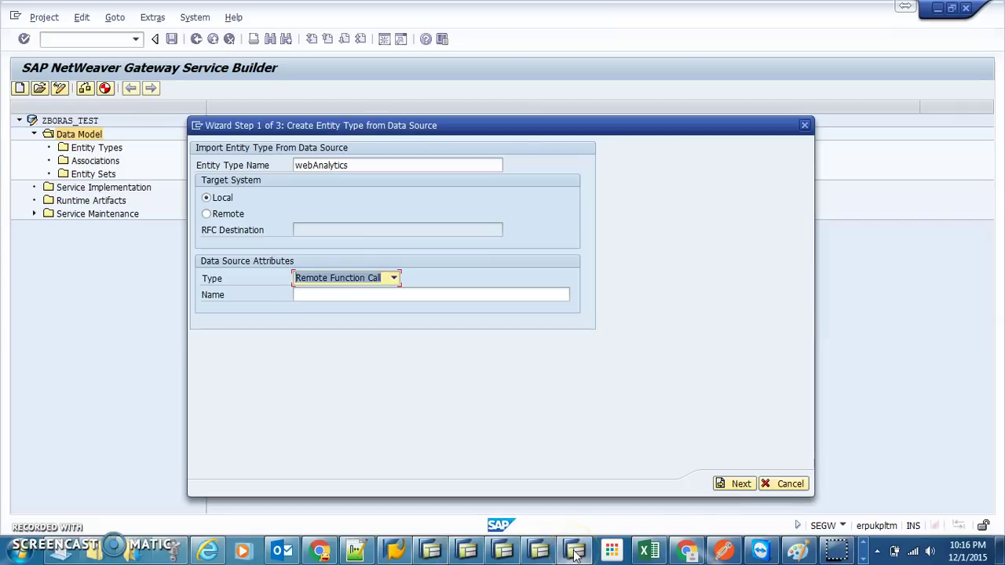
Step: Set the entity type's data source name to ZWEB_ANALYTICS and continue to the parameter selection
click(339, 295)
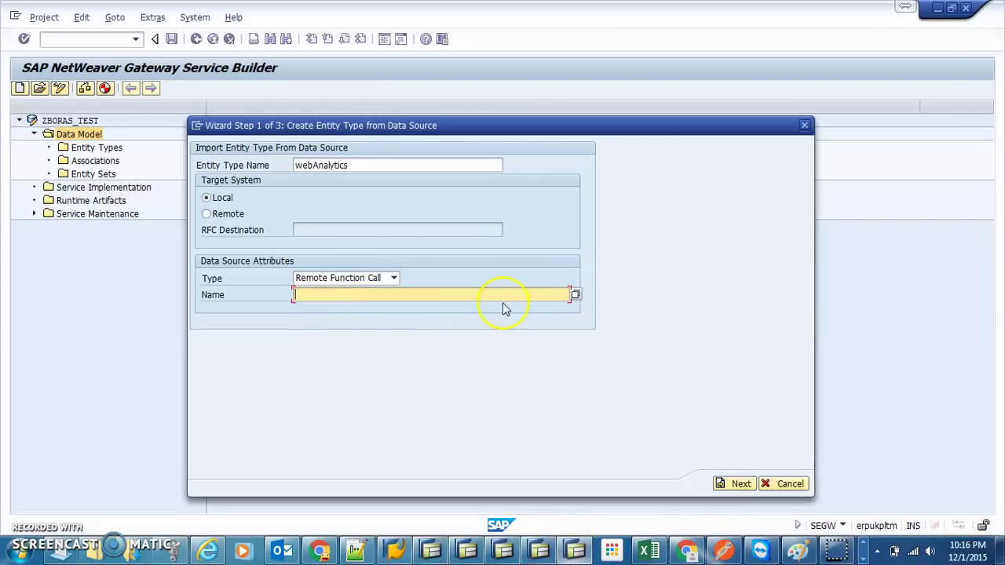
click(408, 308)
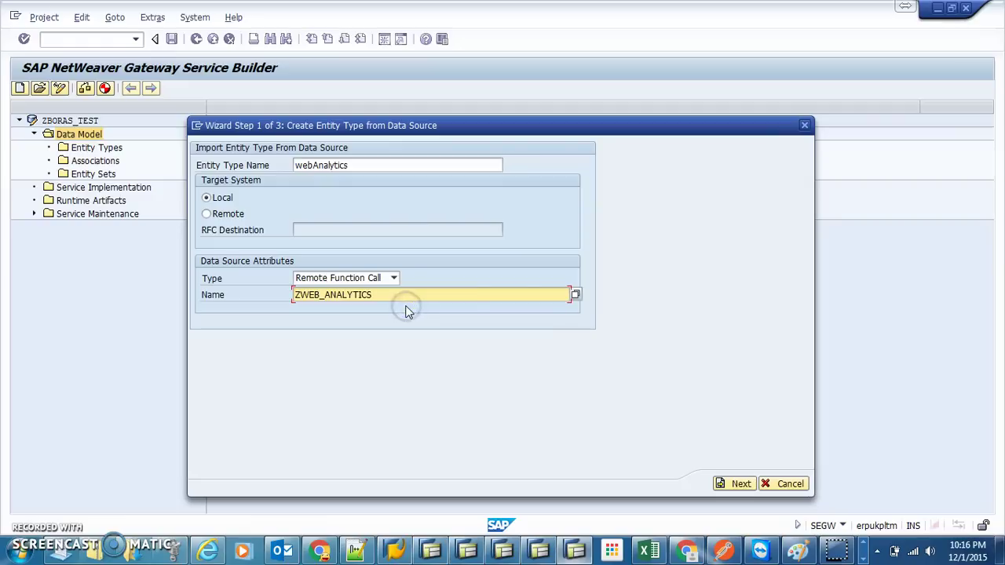
click(732, 485)
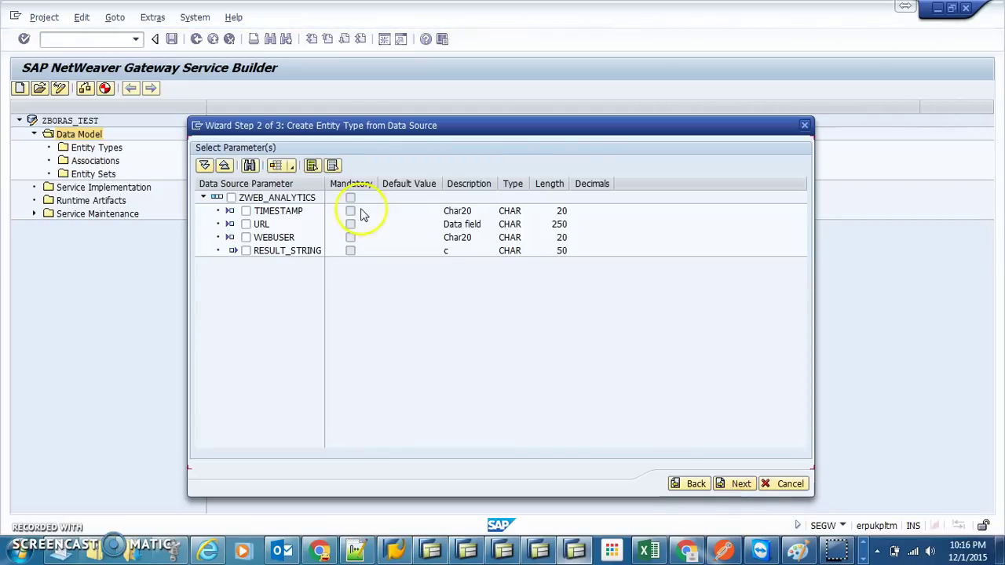
Step: Select all parameters of ZWEB_ANALYTICS for the entity type, continue to its property list and widen the Is Key column
click(232, 198)
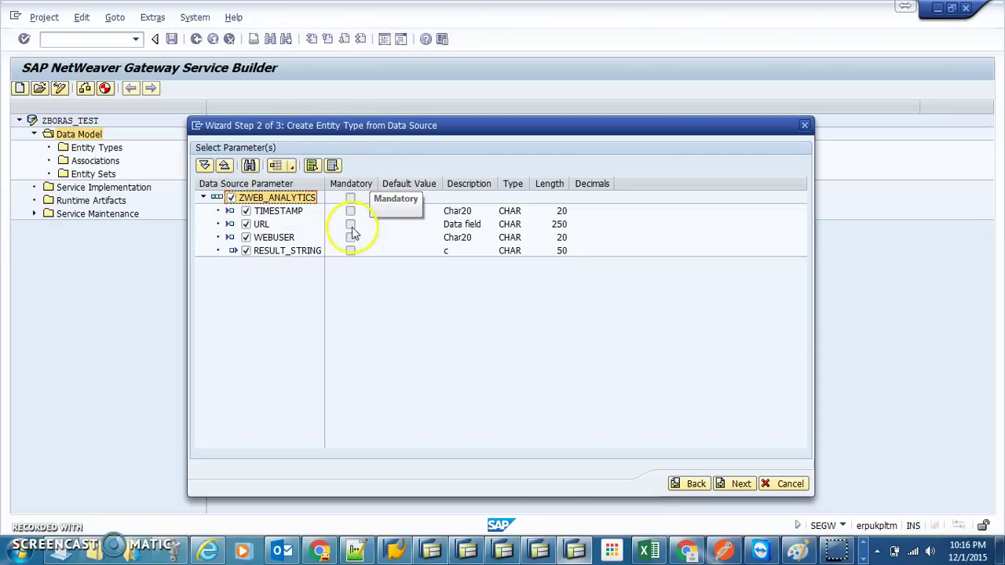
click(742, 485)
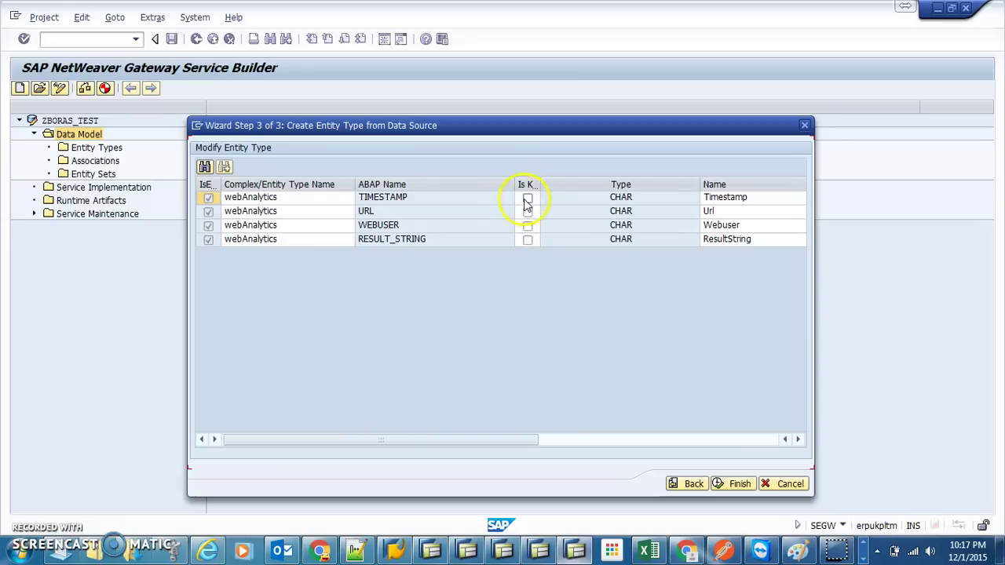
drag(541, 186, 579, 186)
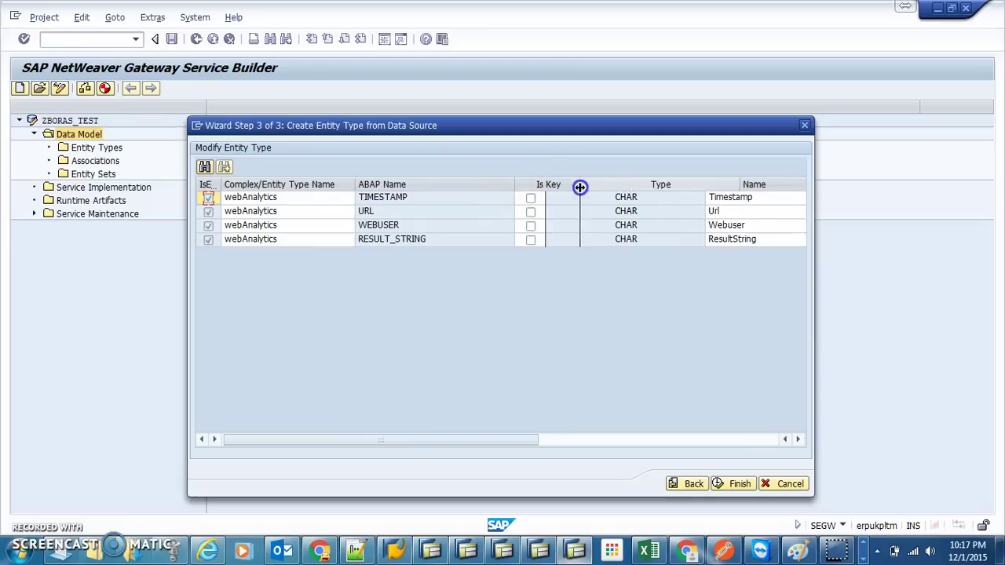
Step: Review the source code of ZWEB_ANALYTICS_GET and ZWEB_ANALYTICS in the Function Builder, including how LINENUM is filled
click(433, 550)
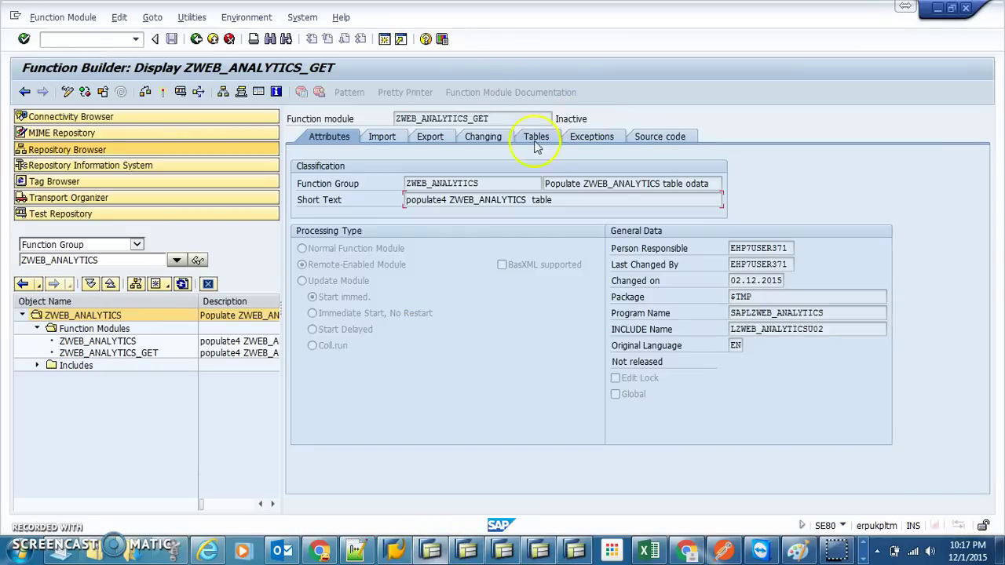
click(671, 136)
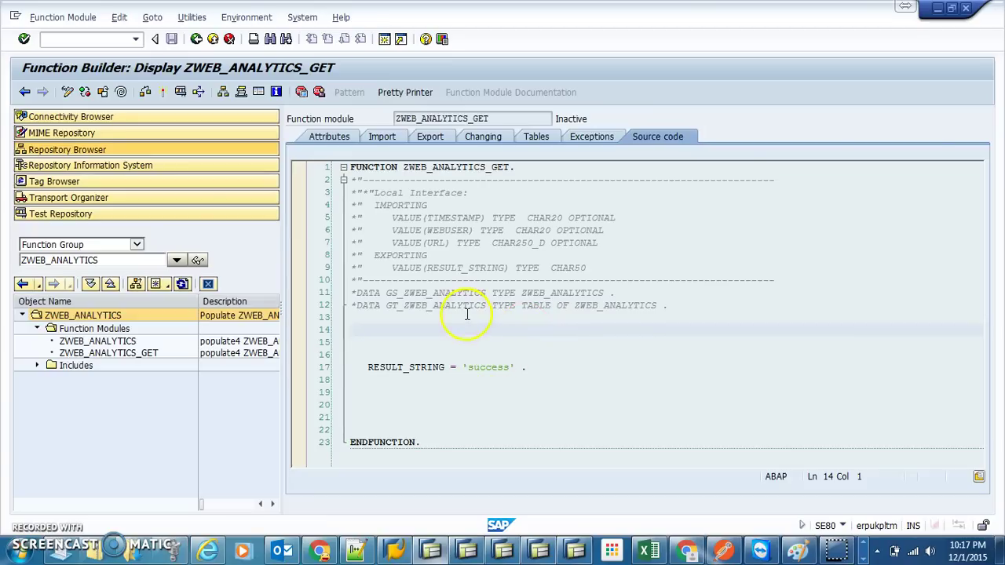
double_click(110, 340)
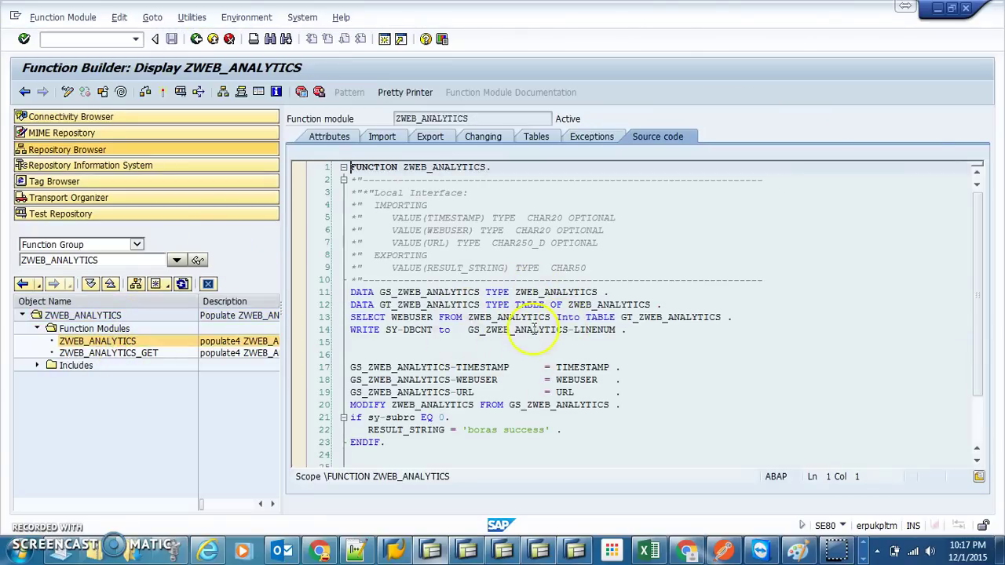
drag(463, 329, 625, 333)
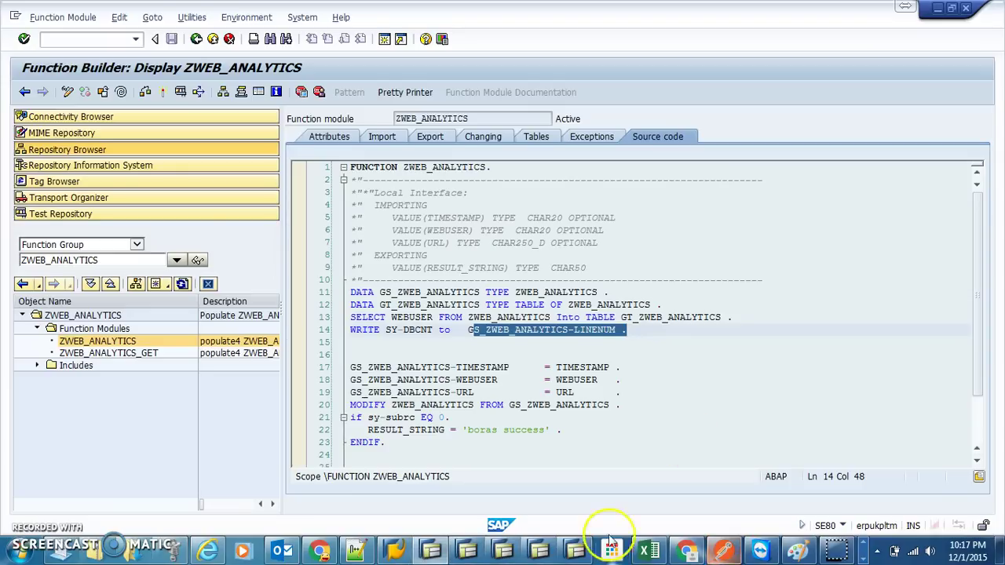
drag(466, 331, 639, 333)
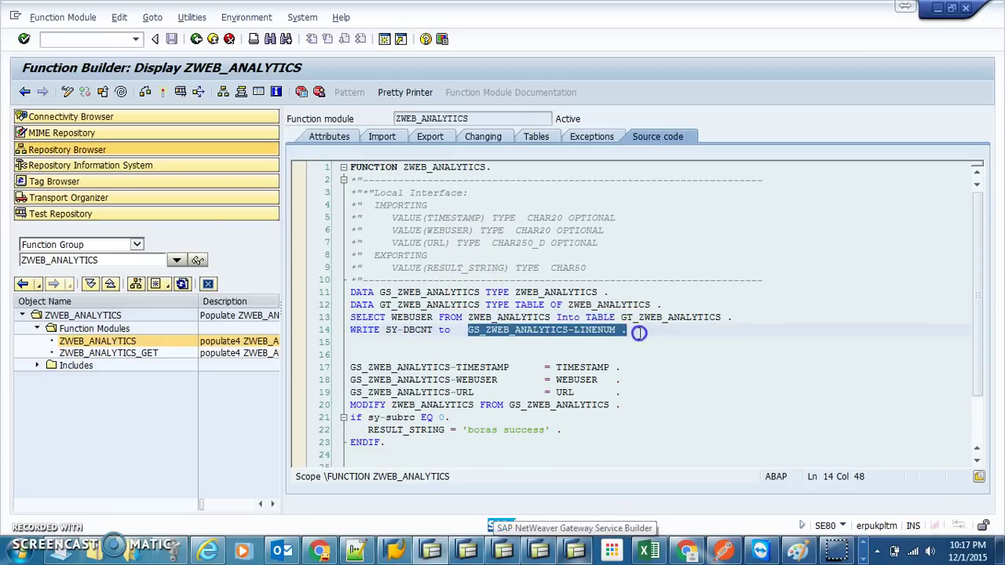
drag(477, 118, 343, 129)
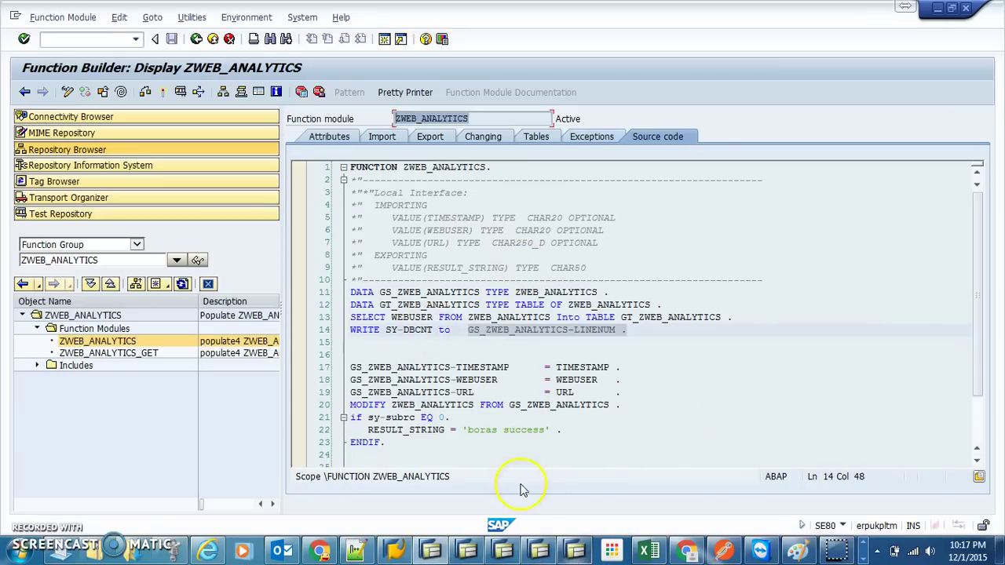
Step: Check the import and export parameters of ZWEB_ANALYTICS, and return to the entity type wizard
click(384, 137)
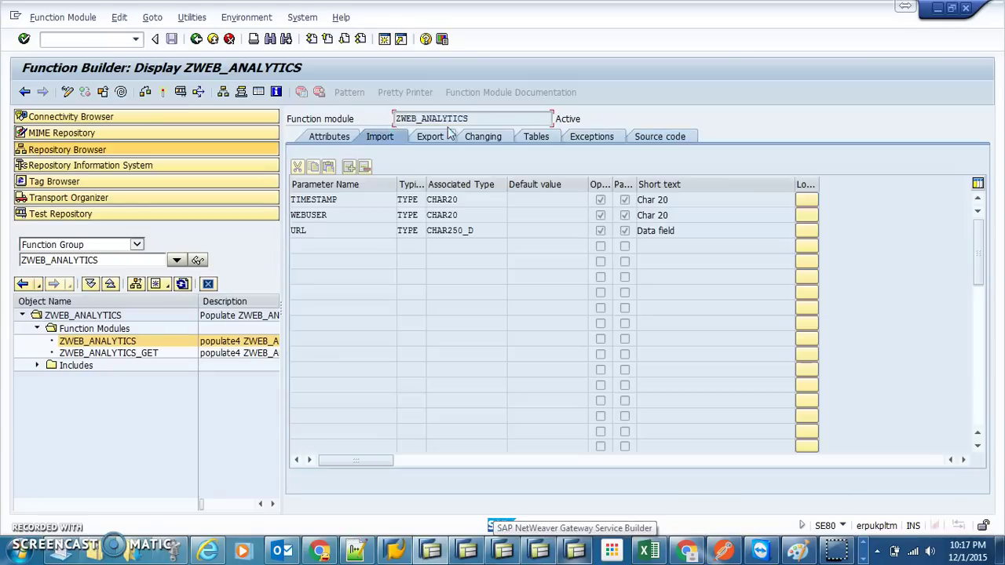
click(424, 135)
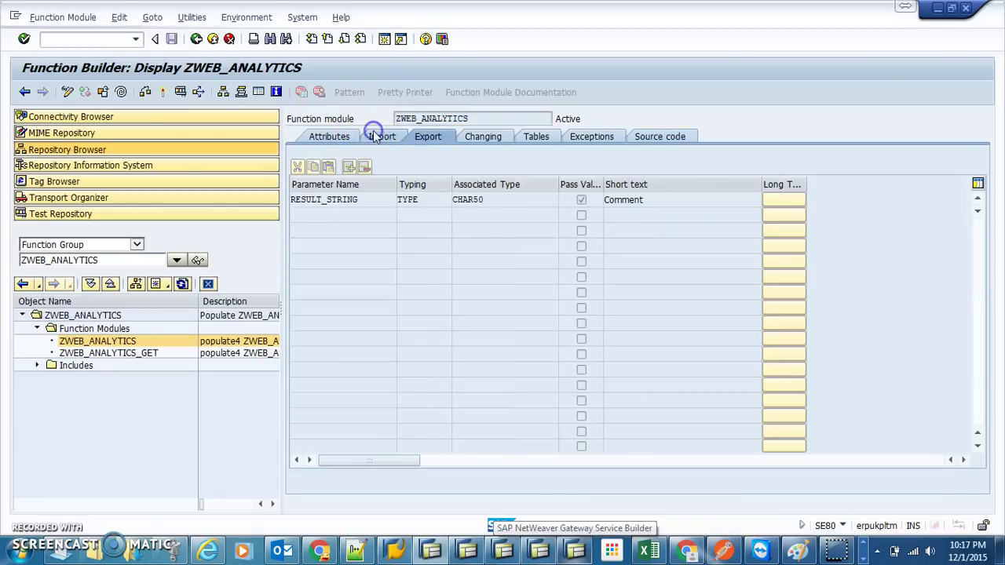
click(373, 136)
click(664, 139)
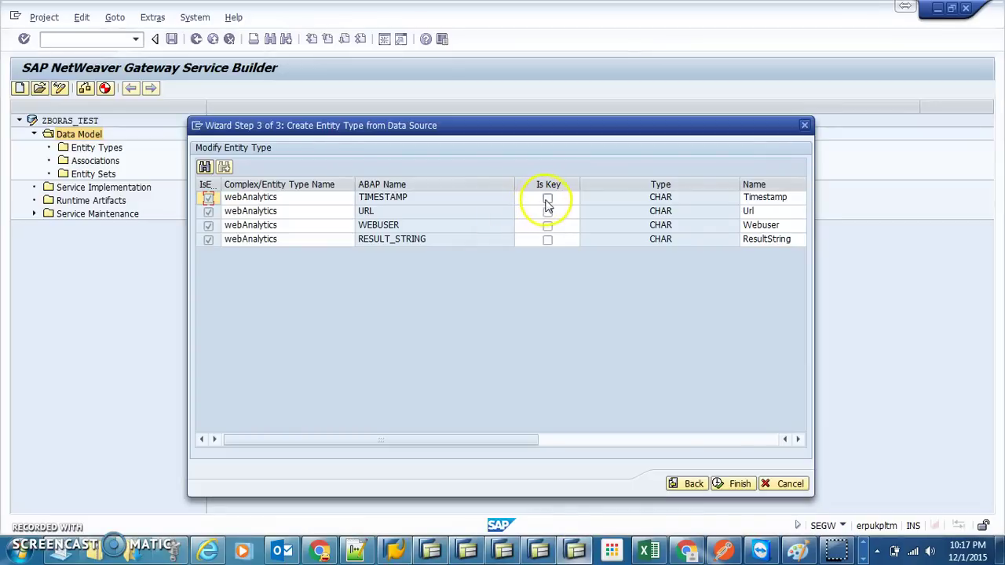
Step: Mark TIMESTAMP as the key of the webAnalytics entity type and finish the import
click(547, 200)
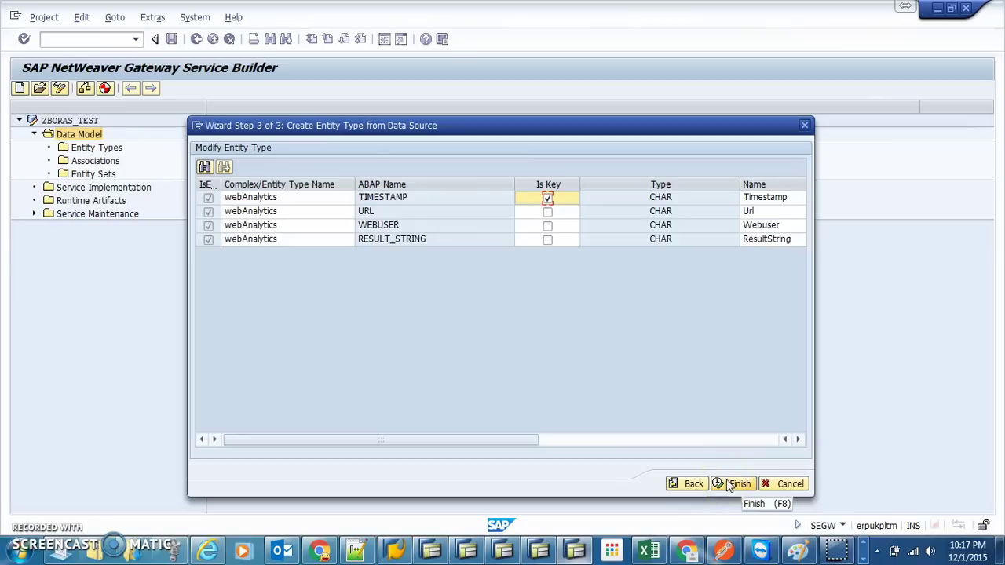
click(729, 485)
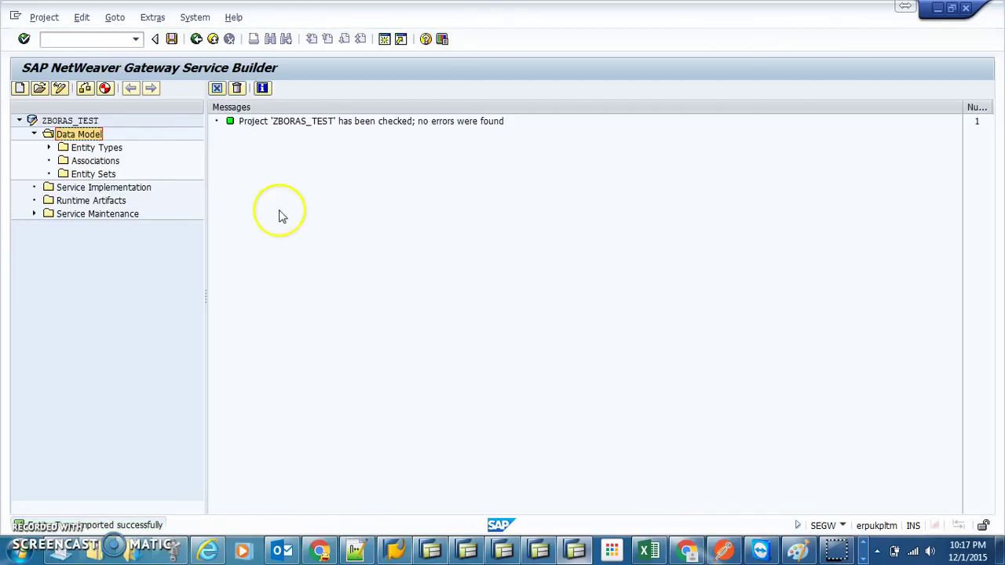
Step: Expand the webAnalytics entity type down to its properties and display the property details
click(49, 147)
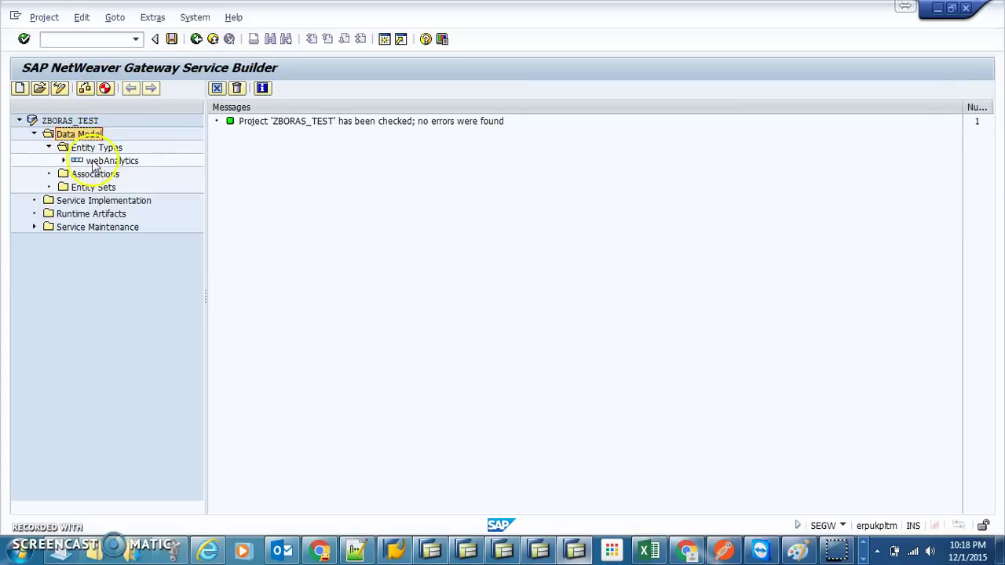
click(64, 160)
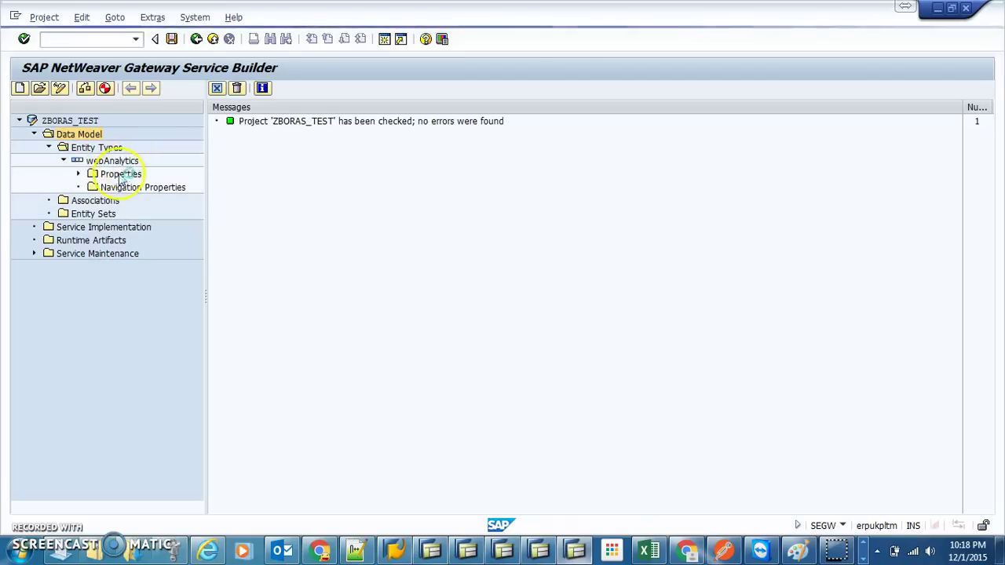
click(78, 174)
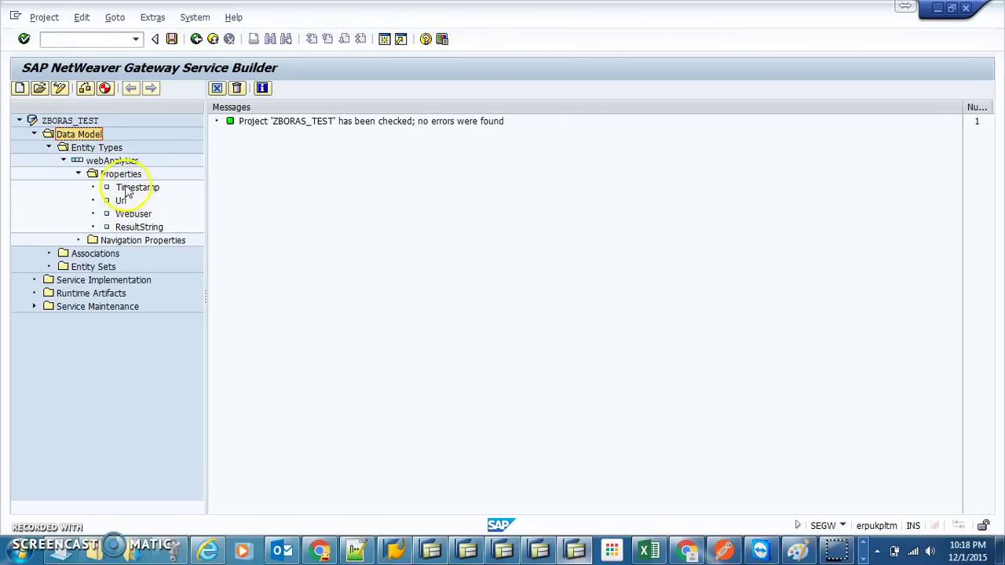
click(125, 189)
click(121, 201)
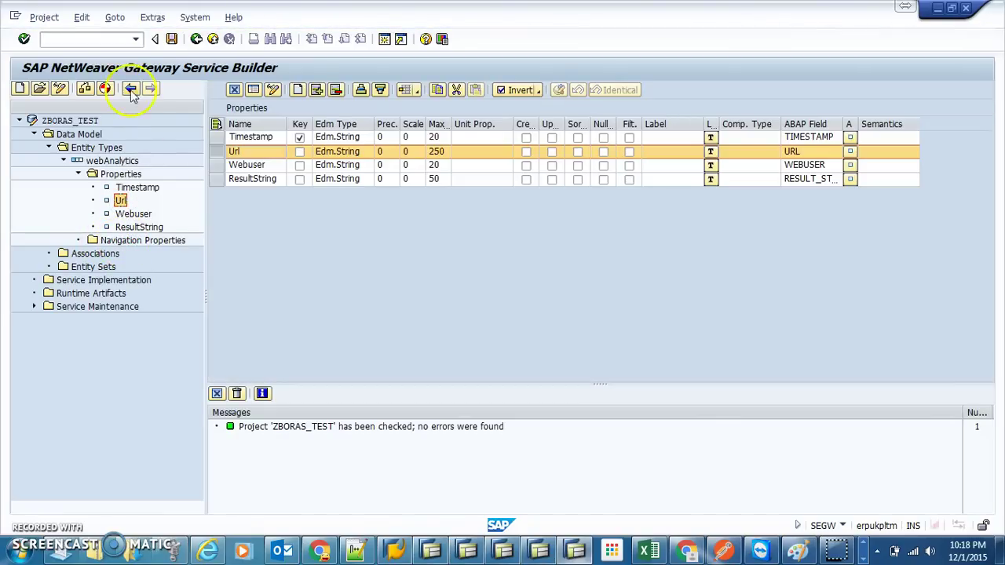
Step: Generate the project's runtime objects with the proposed class, model and service names, saving them as local objects
click(105, 88)
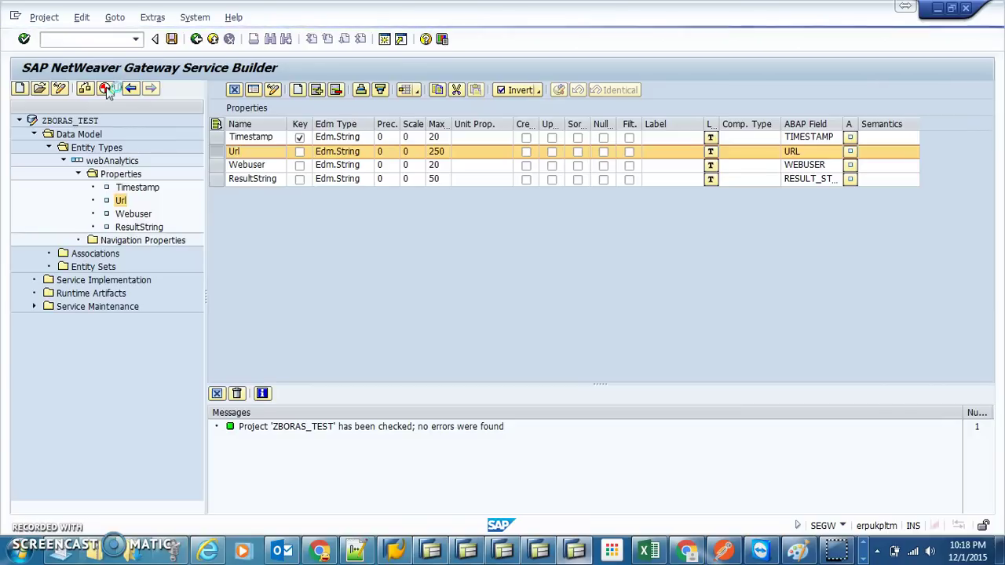
click(329, 277)
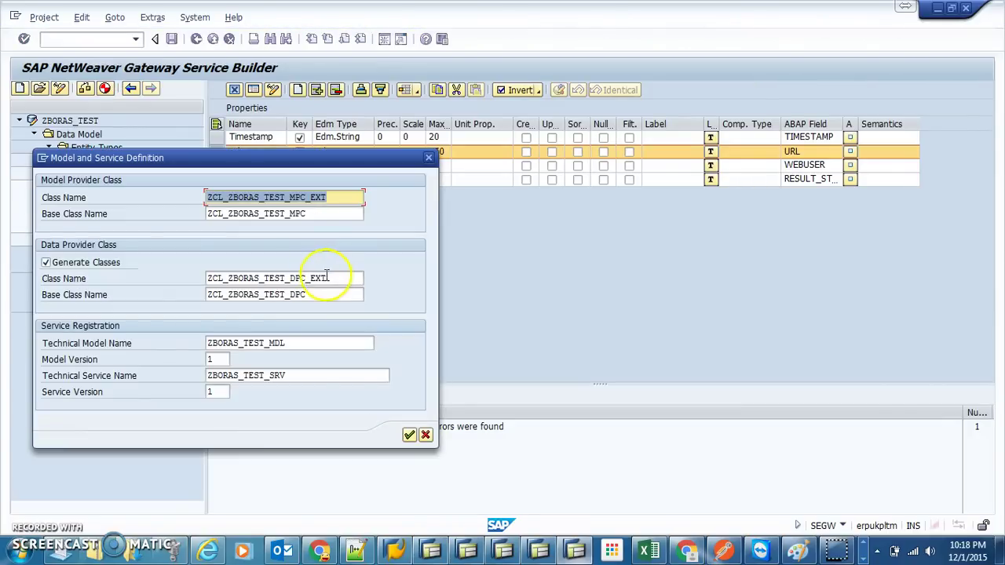
click(408, 438)
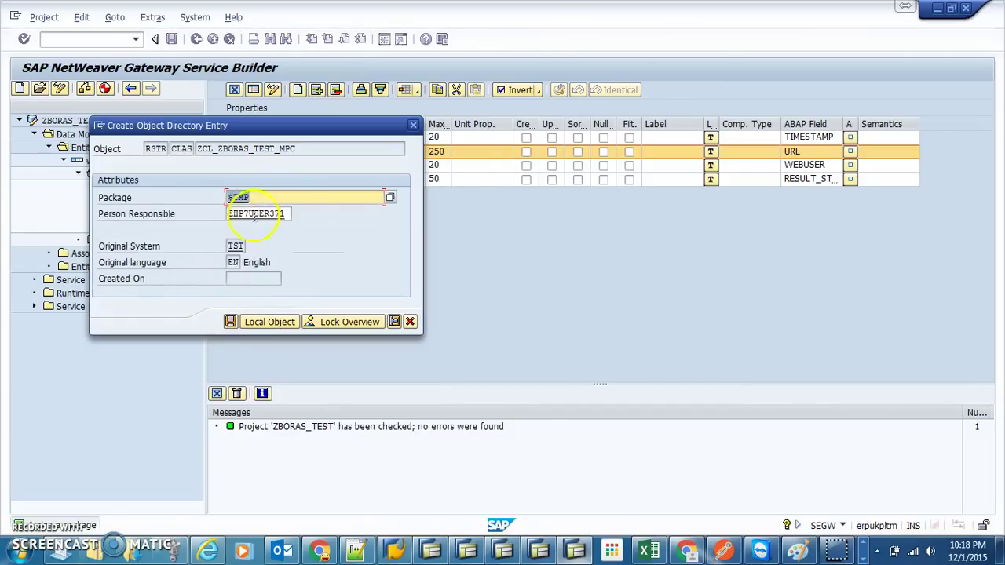
click(265, 322)
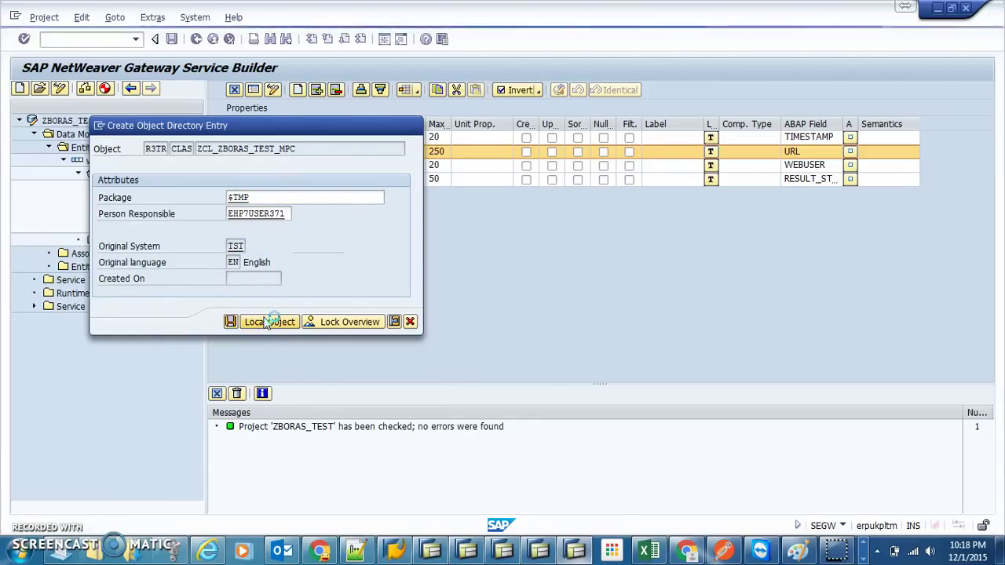
Step: Create an entity set named webAnalytics based on the webAnalytics entity type
click(90, 268)
right_click(91, 270)
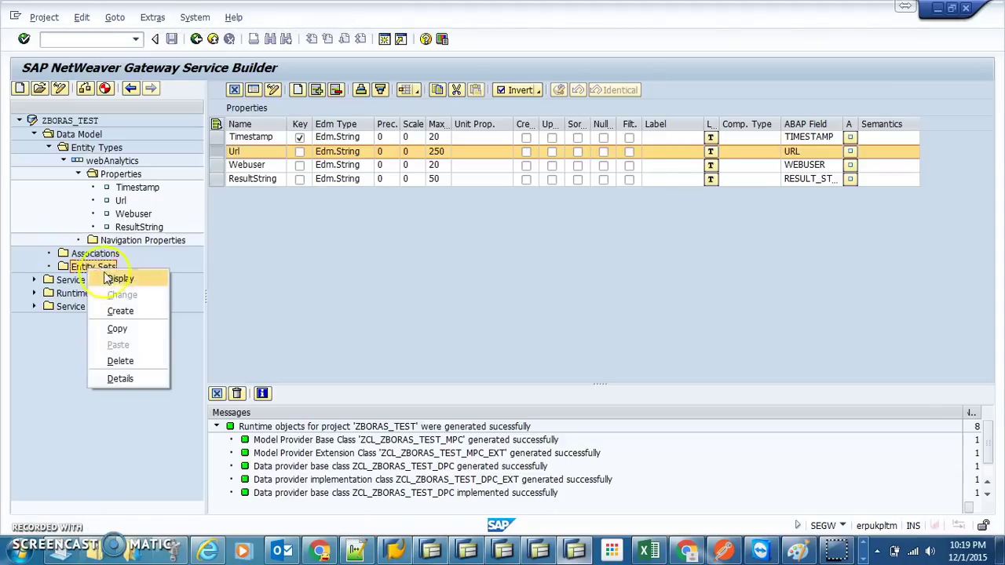
click(122, 312)
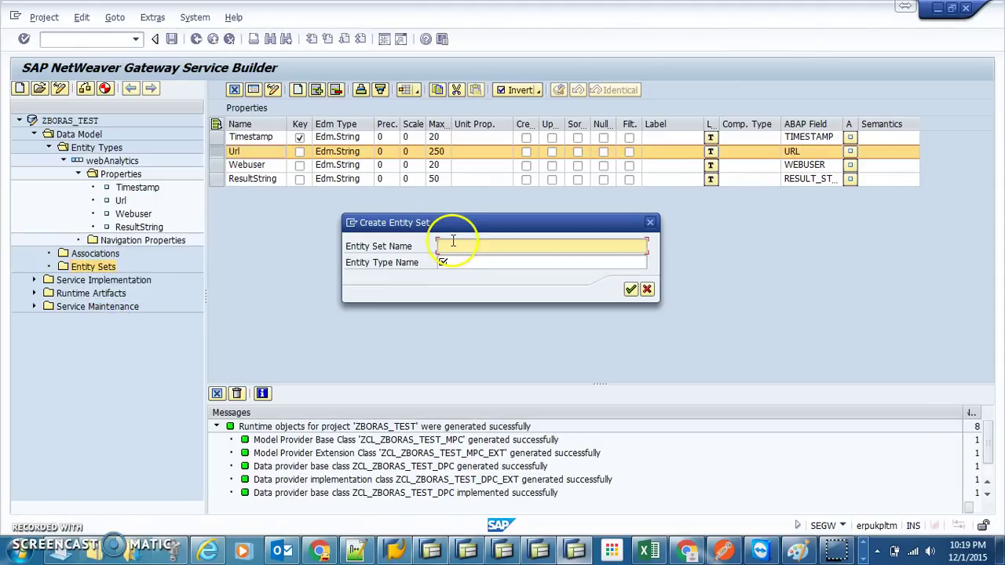
click(453, 241)
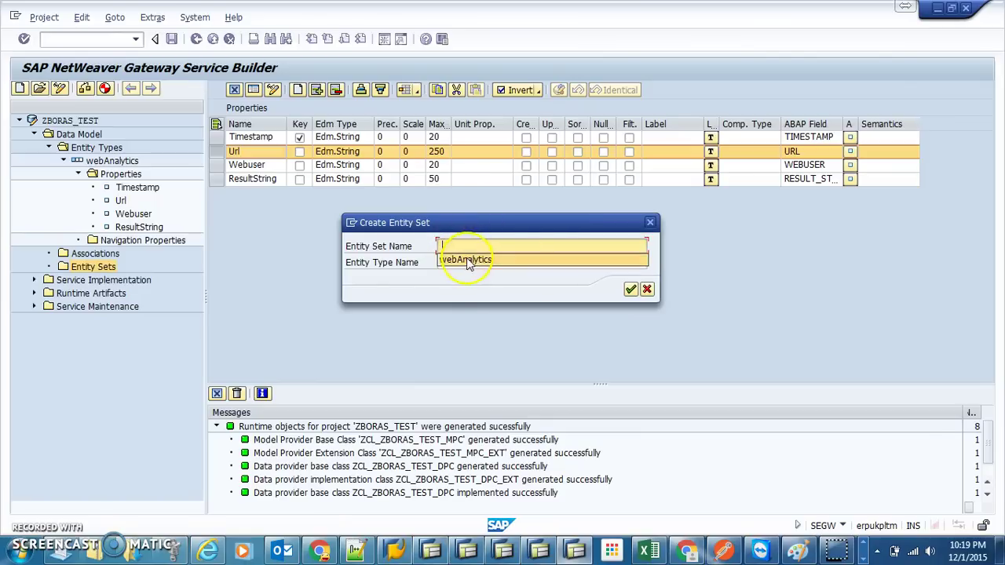
click(465, 259)
click(568, 265)
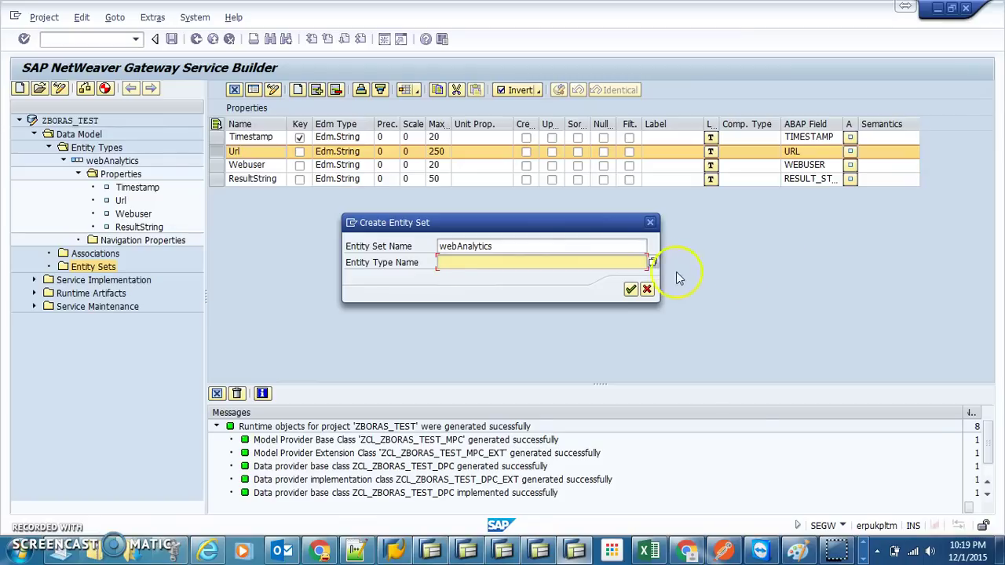
click(652, 264)
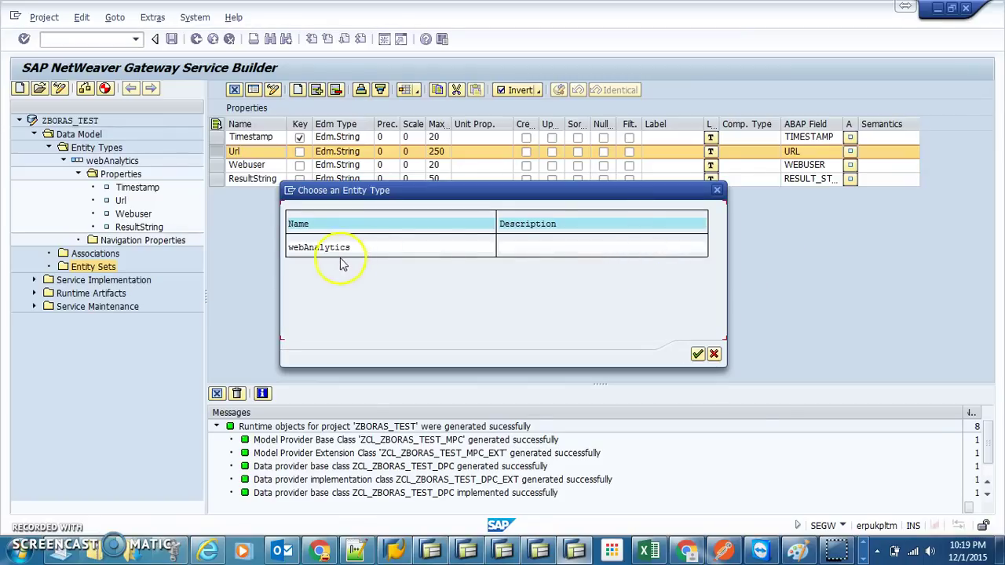
double_click(334, 257)
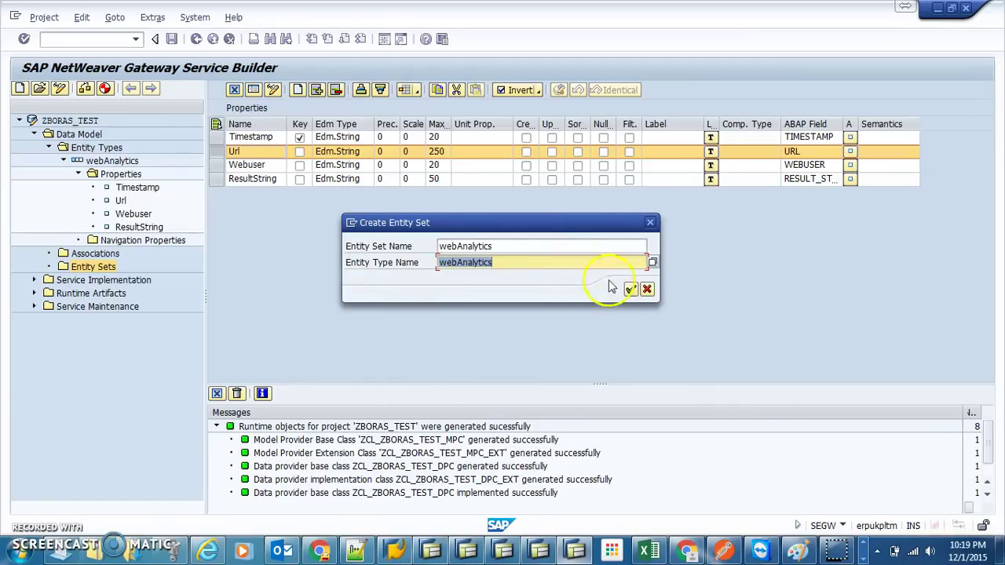
click(630, 290)
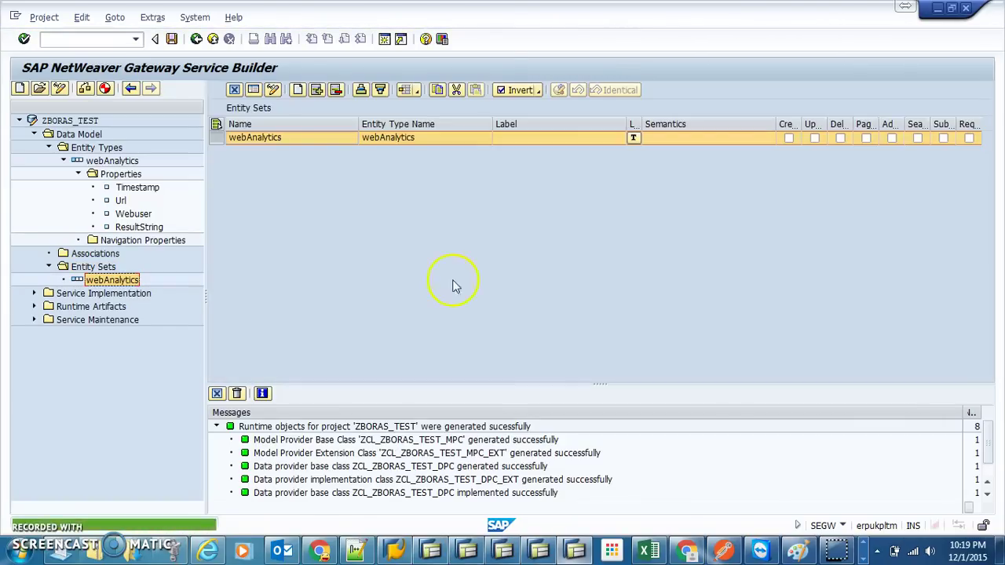
Step: Regenerate the project's runtime objects to include the webAnalytics entity set
click(98, 280)
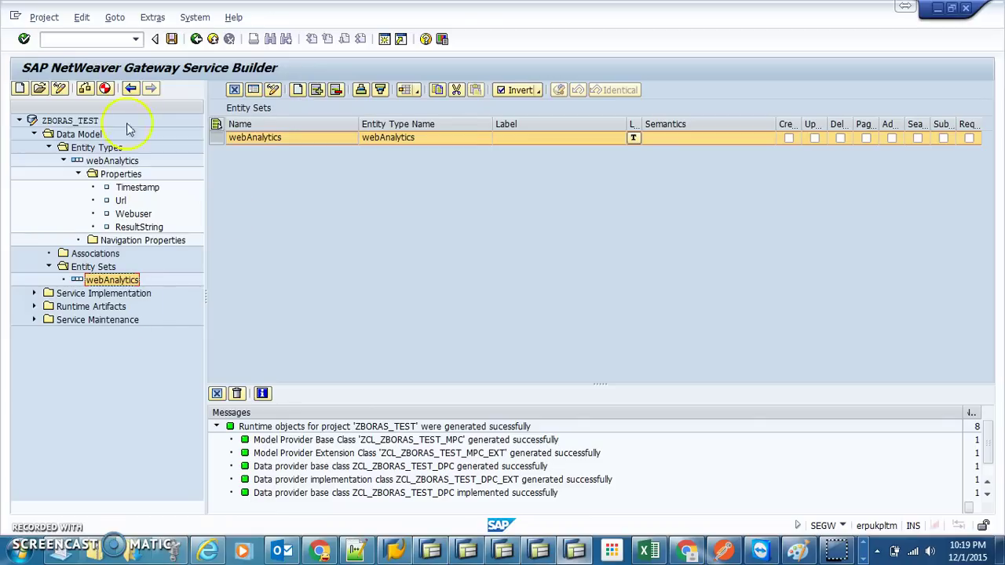
click(106, 88)
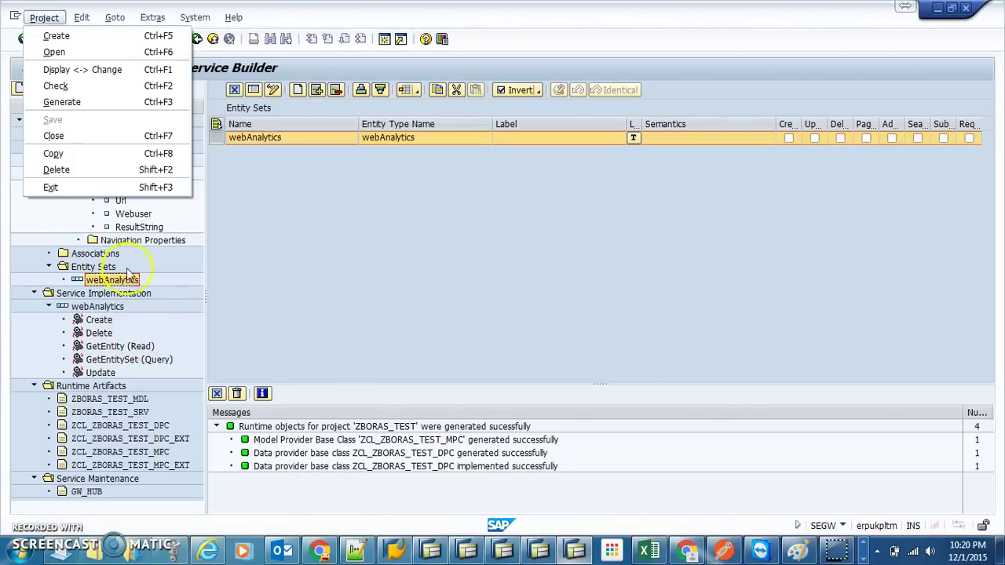
click(240, 255)
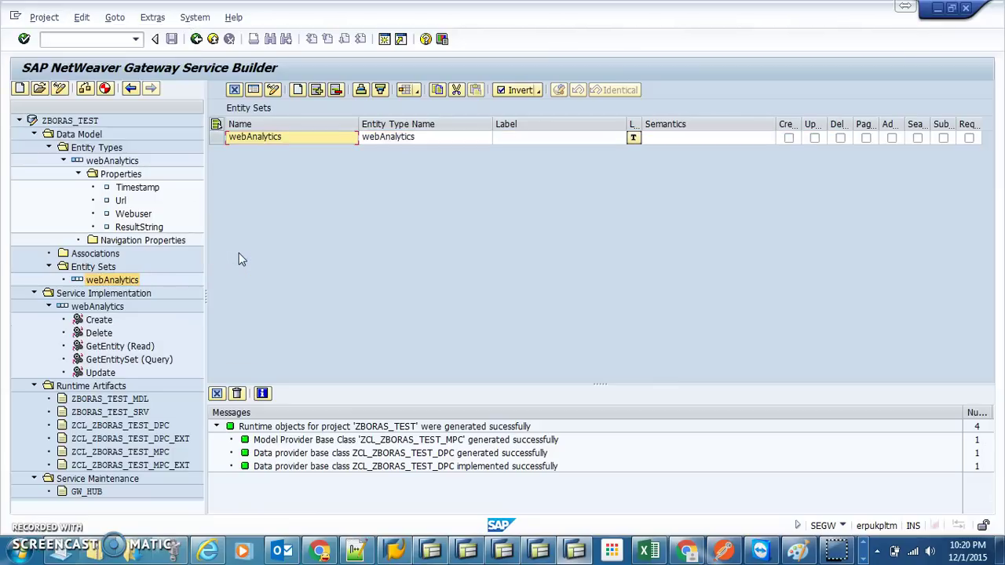
click(137, 187)
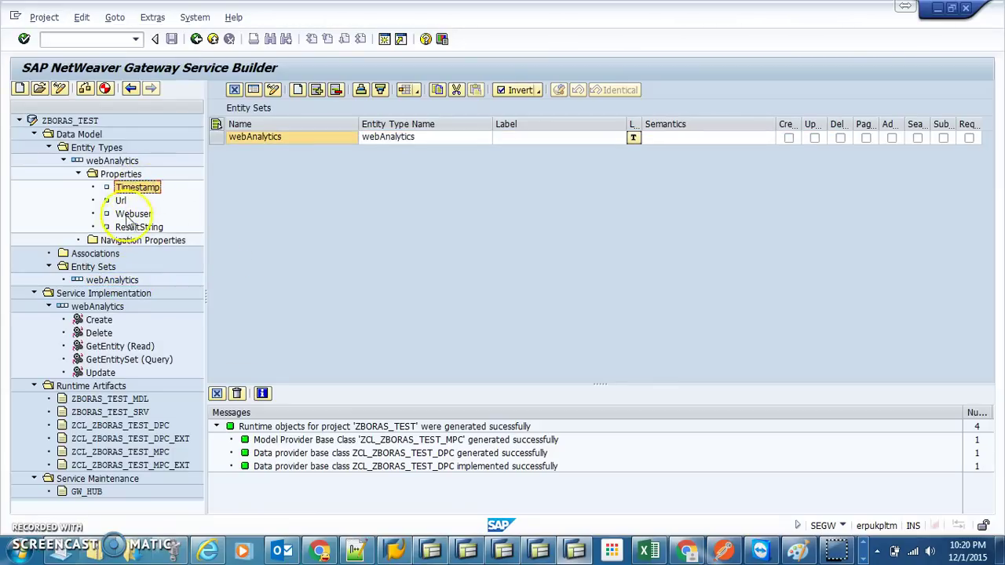
click(120, 200)
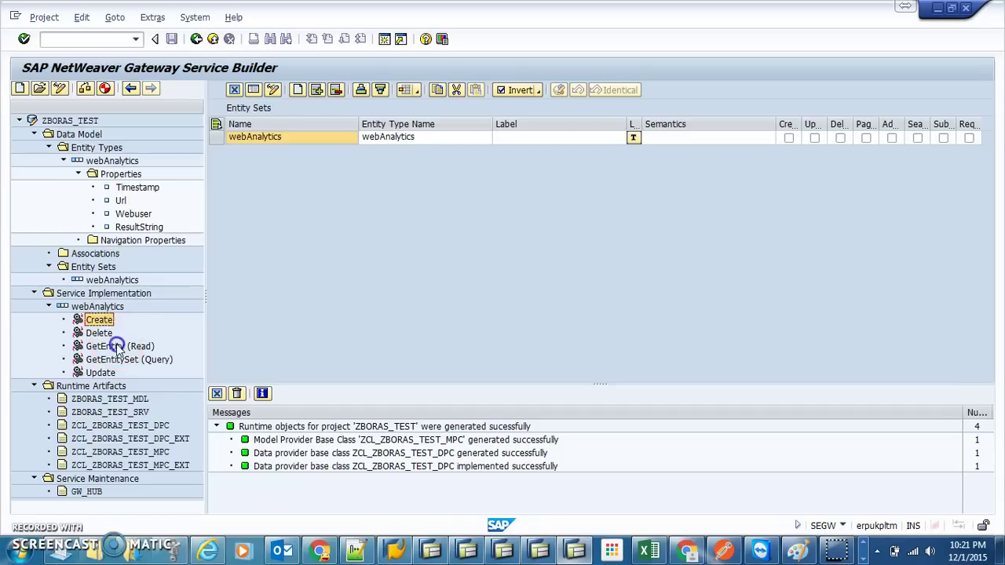
click(116, 348)
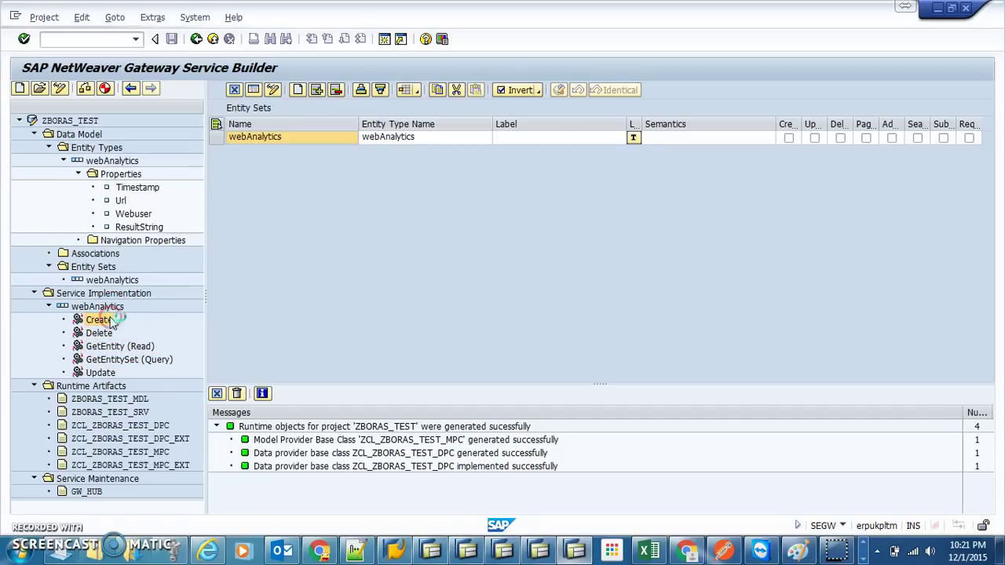
Step: Map the webAnalytics Create operation to the local Remote Function Call data source ZWEB_ANALYTICS
right_click(111, 321)
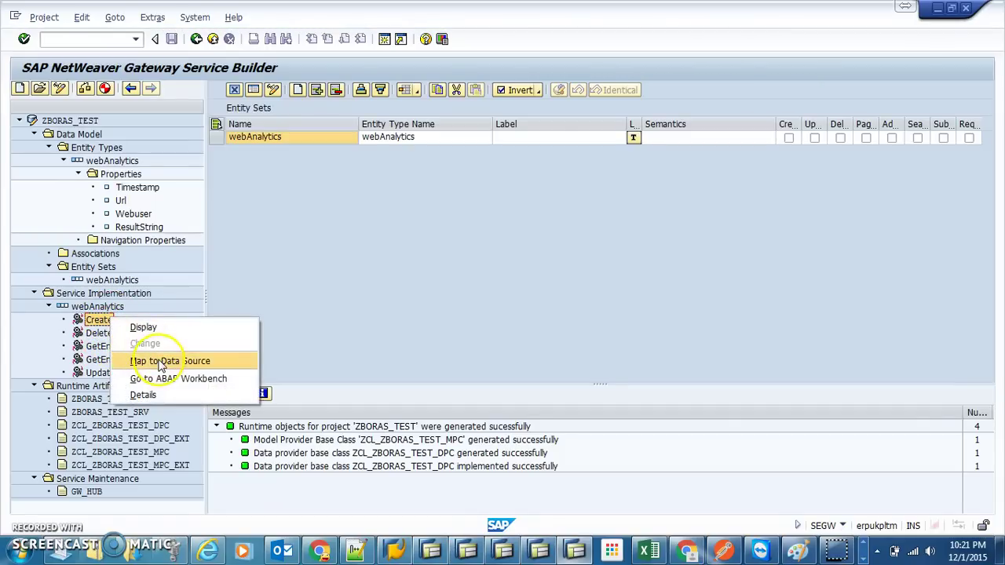
click(161, 366)
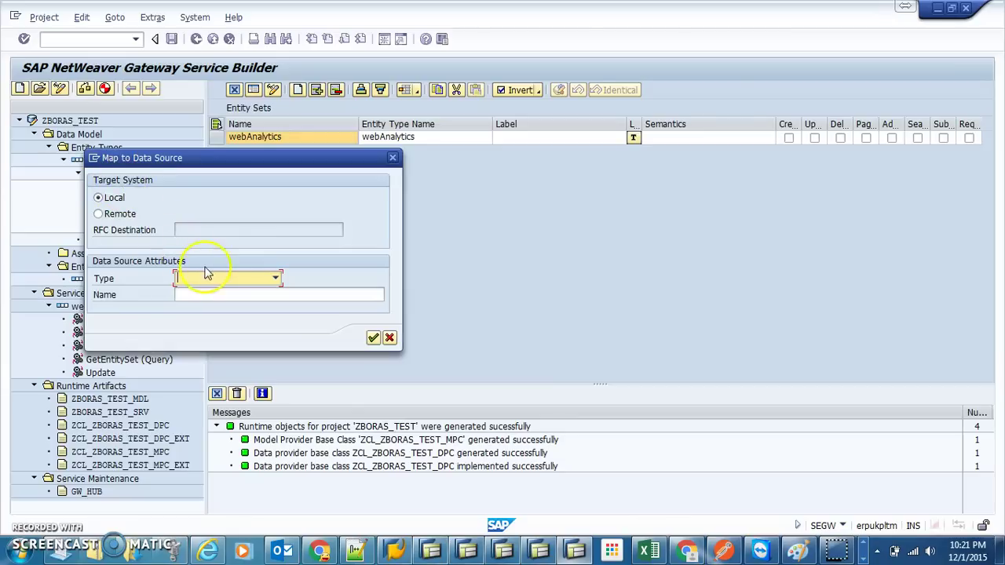
click(226, 277)
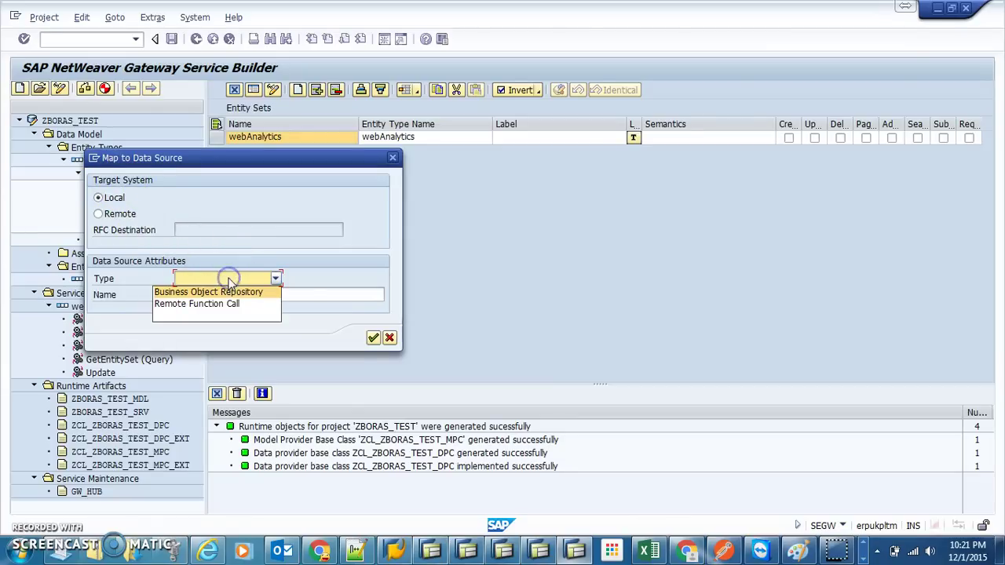
click(213, 305)
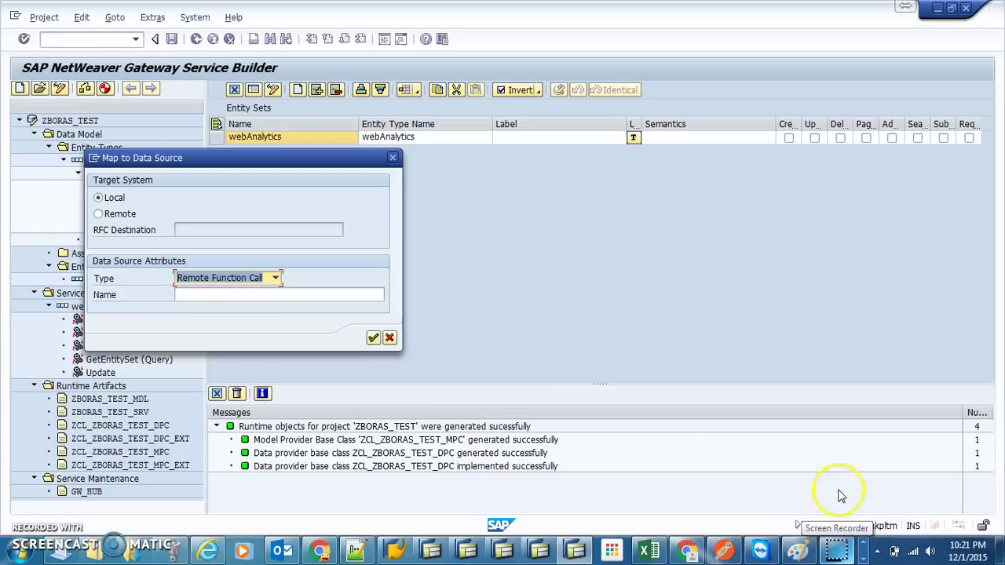
click(223, 294)
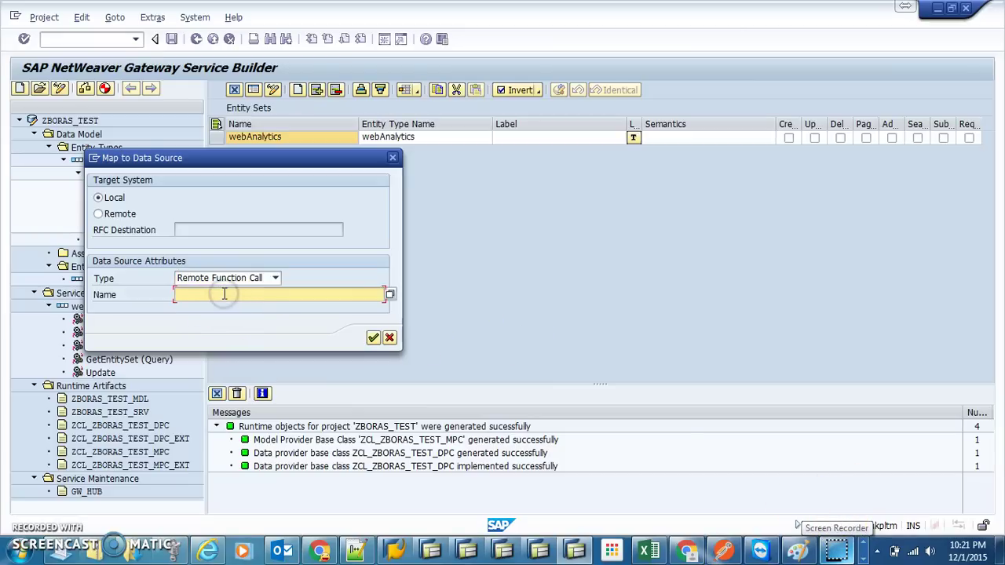
click(224, 293)
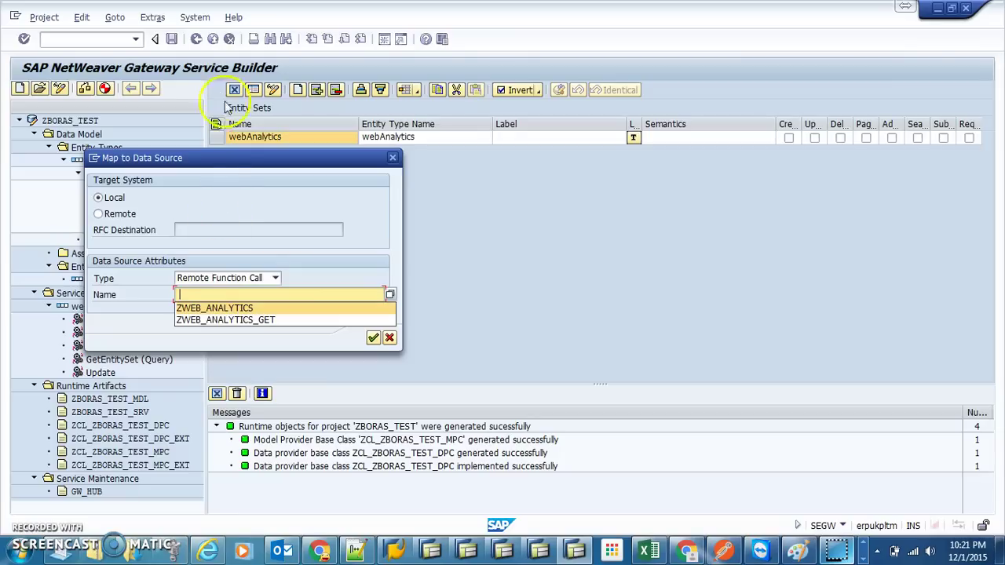
drag(226, 163, 494, 178)
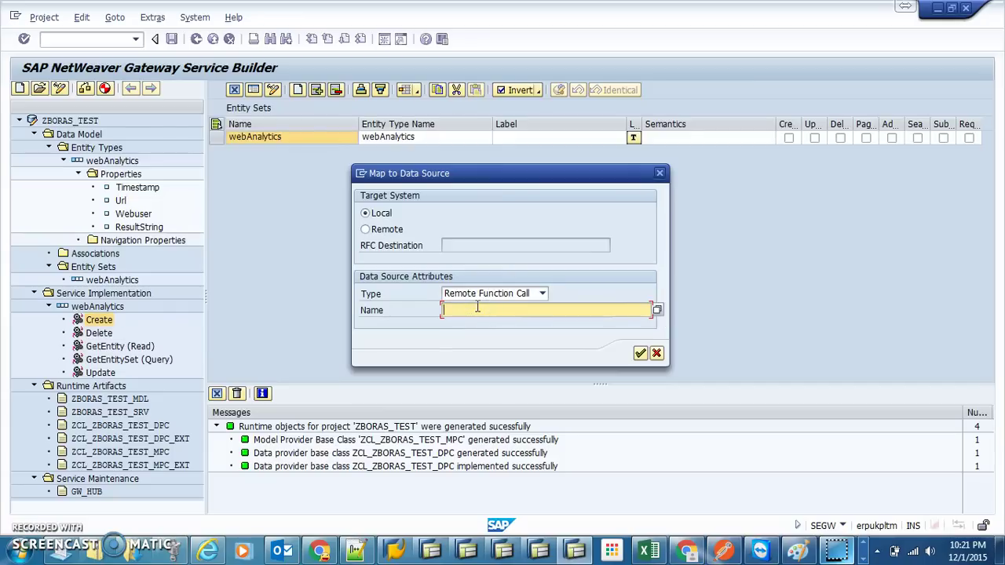
click(476, 310)
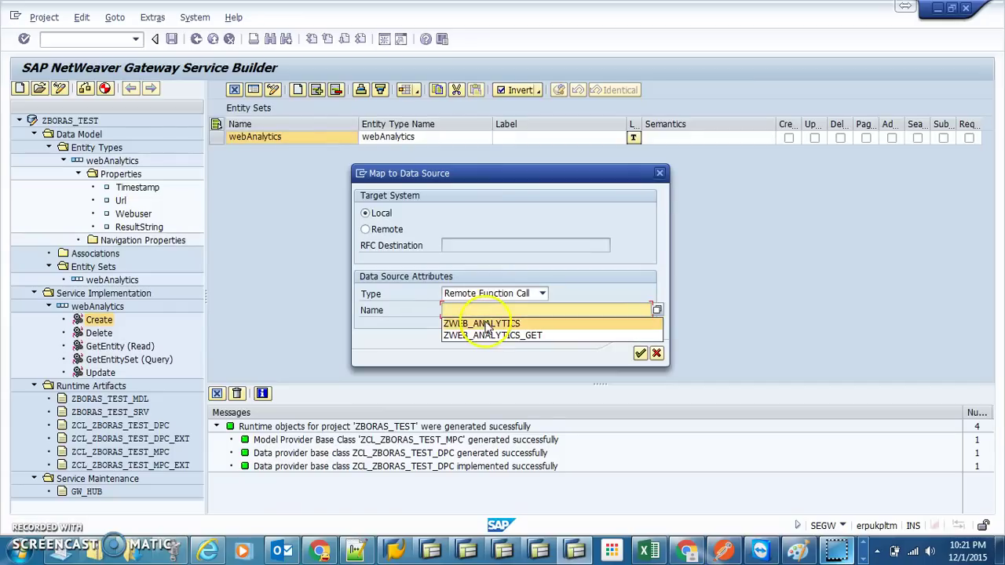
click(484, 324)
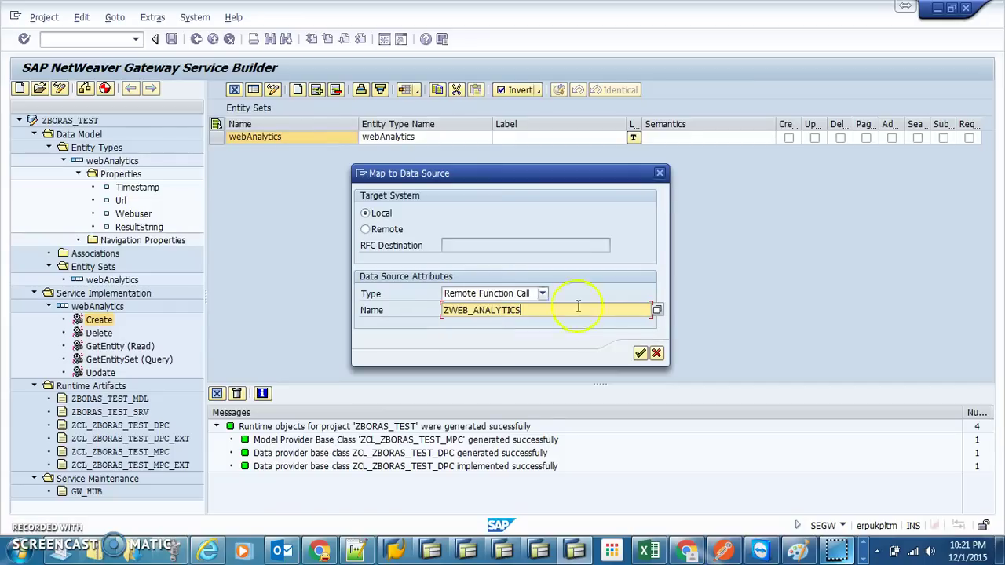
click(640, 354)
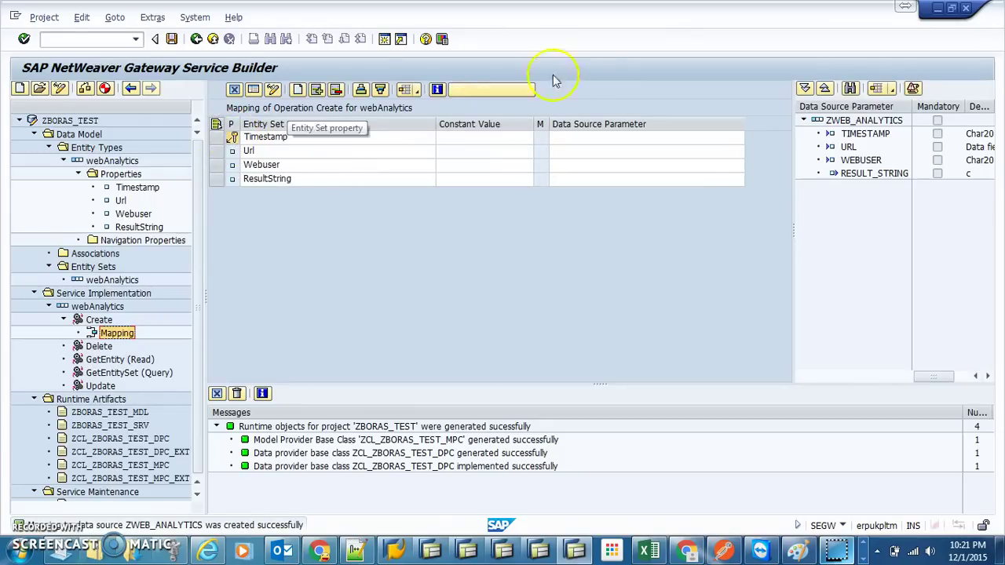
Step: Apply the proposed mapping to the Create operation and assign data source parameter RESULT_STRING to the ResultString property
click(503, 89)
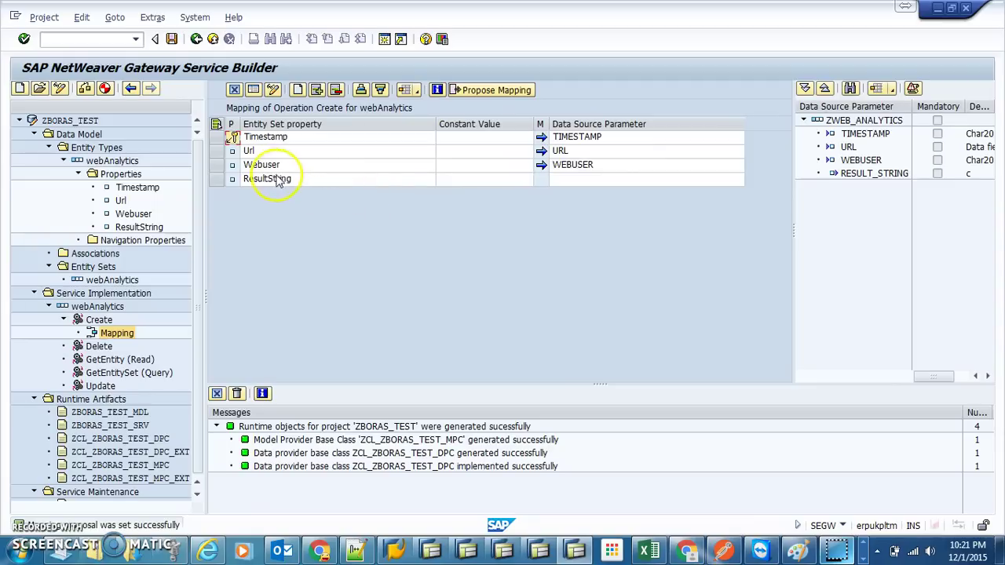
click(560, 184)
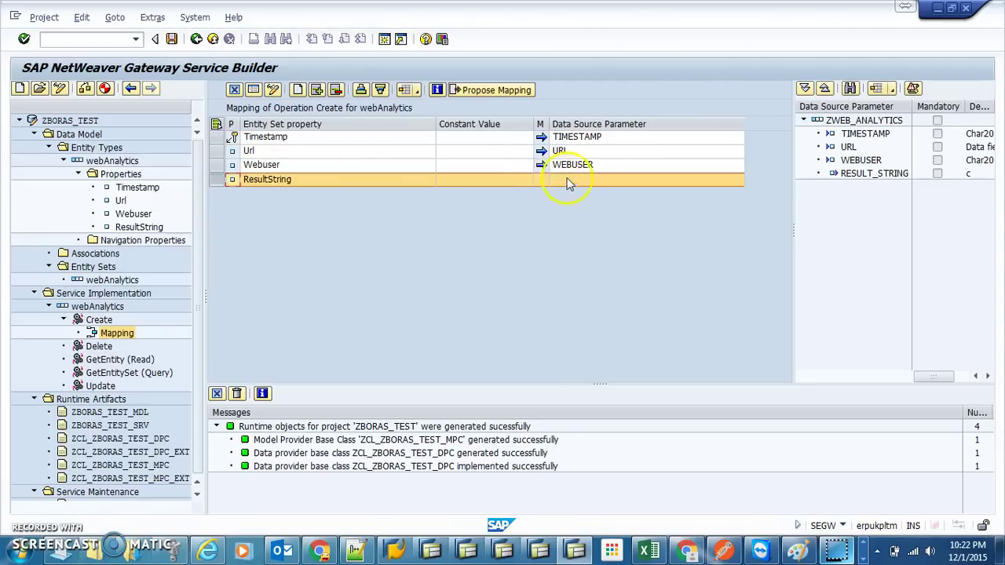
click(612, 180)
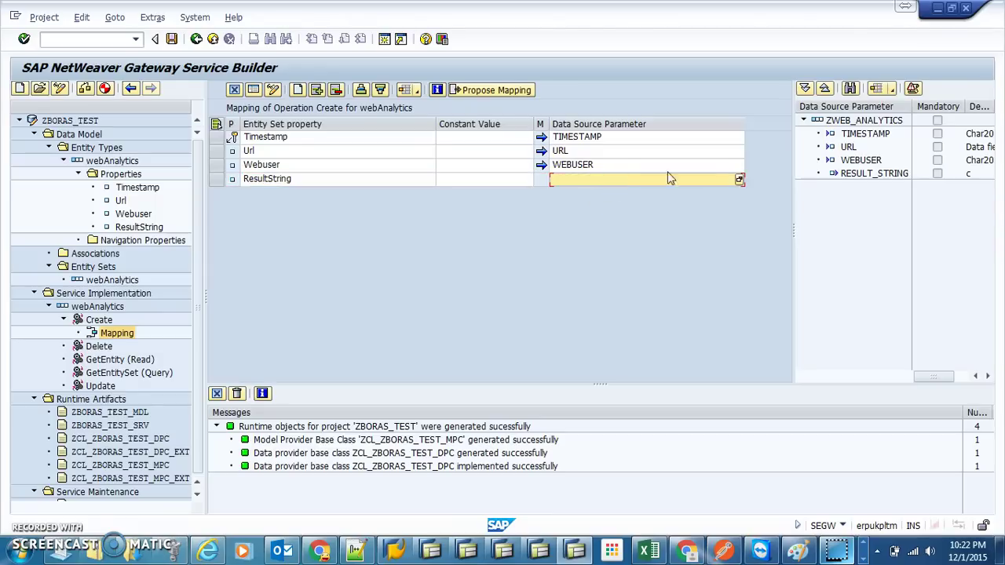
click(738, 180)
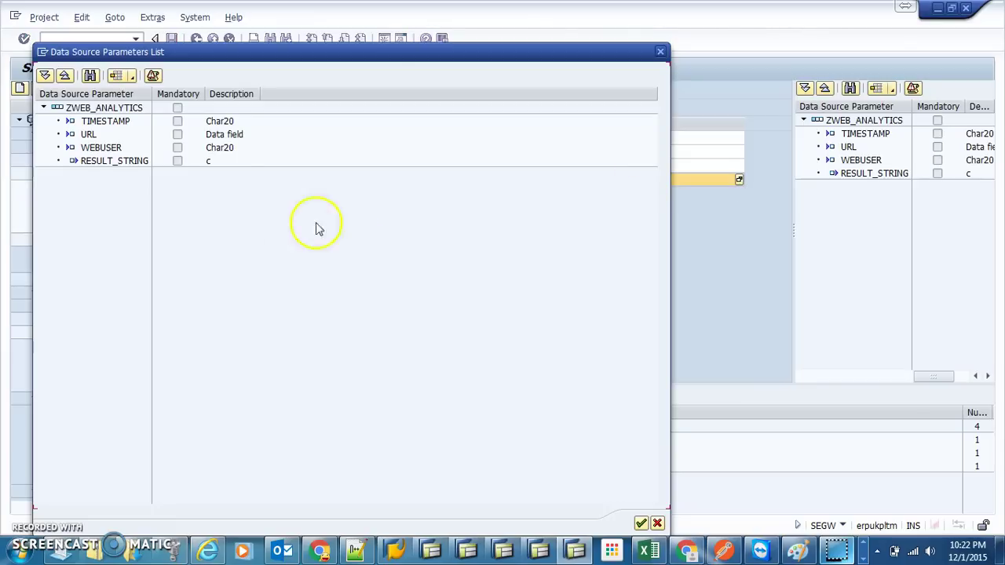
double_click(128, 162)
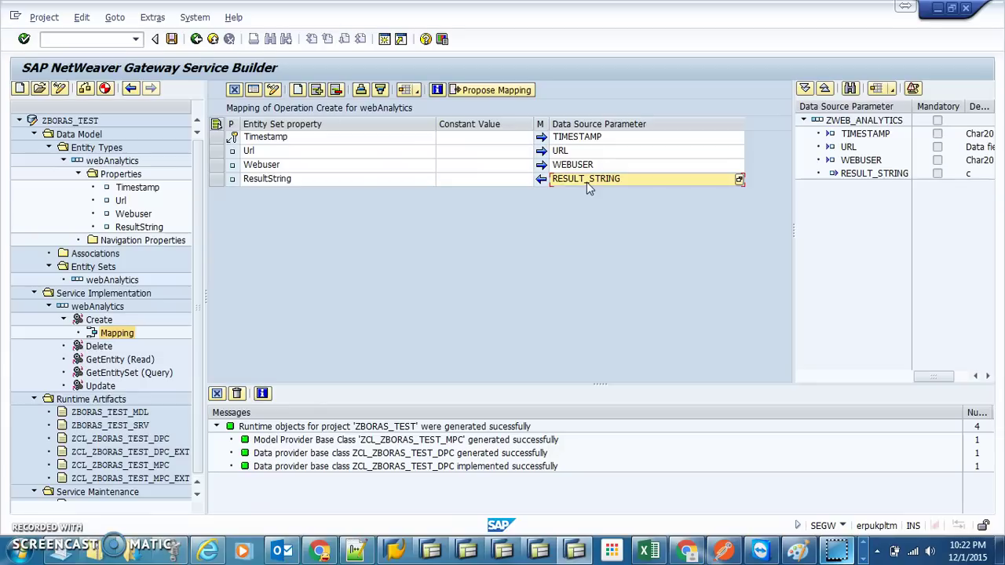
Step: Map the GetEntity (Read) operation to the local Remote Function Call ZWEB_ANALYTICS_GET and apply the proposed parameter mapping
right_click(107, 363)
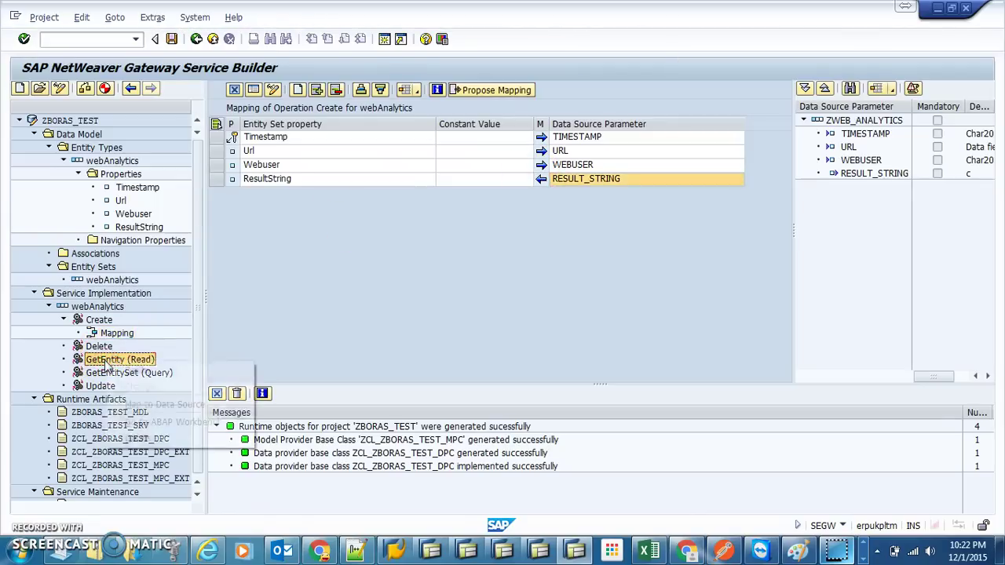
click(165, 405)
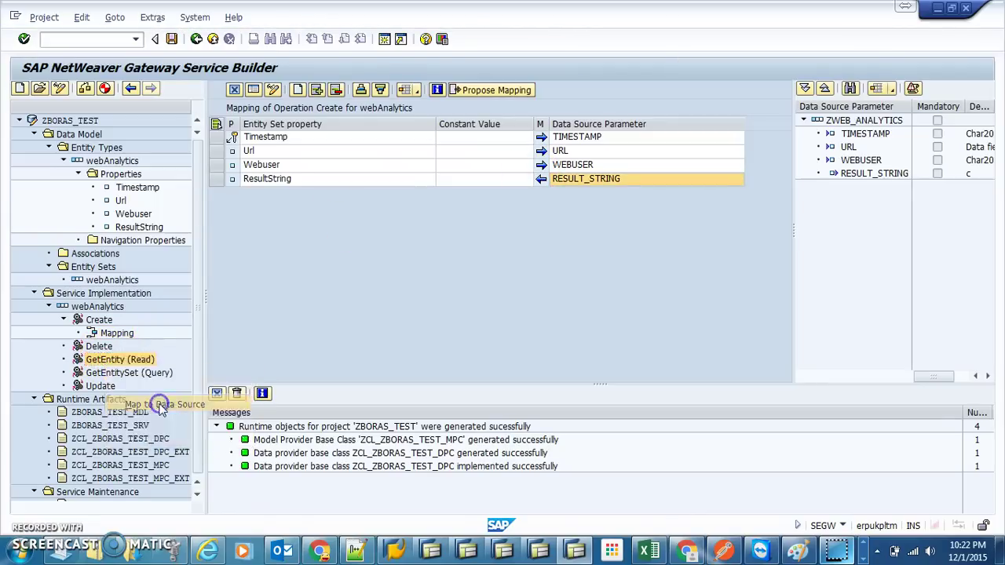
click(497, 185)
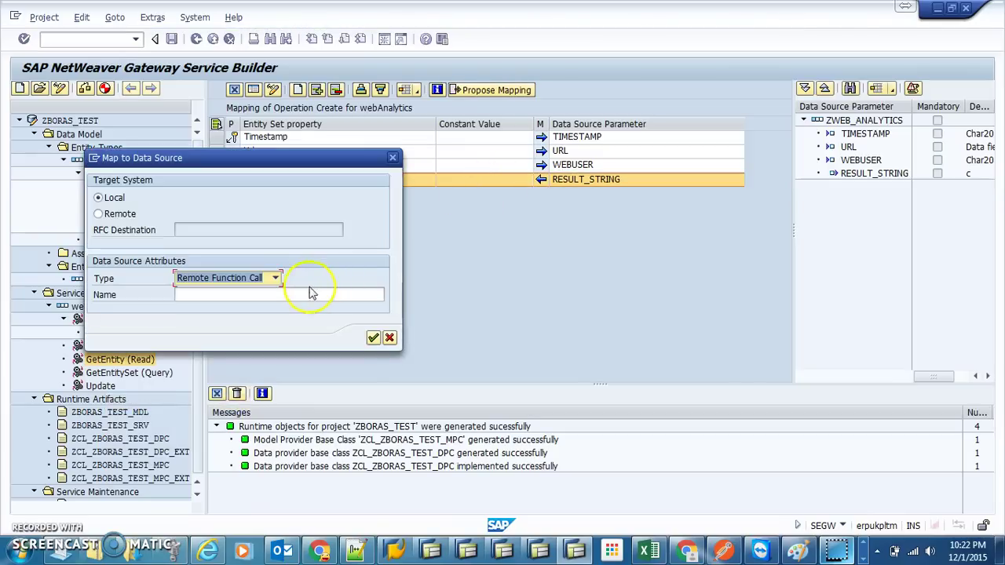
click(304, 295)
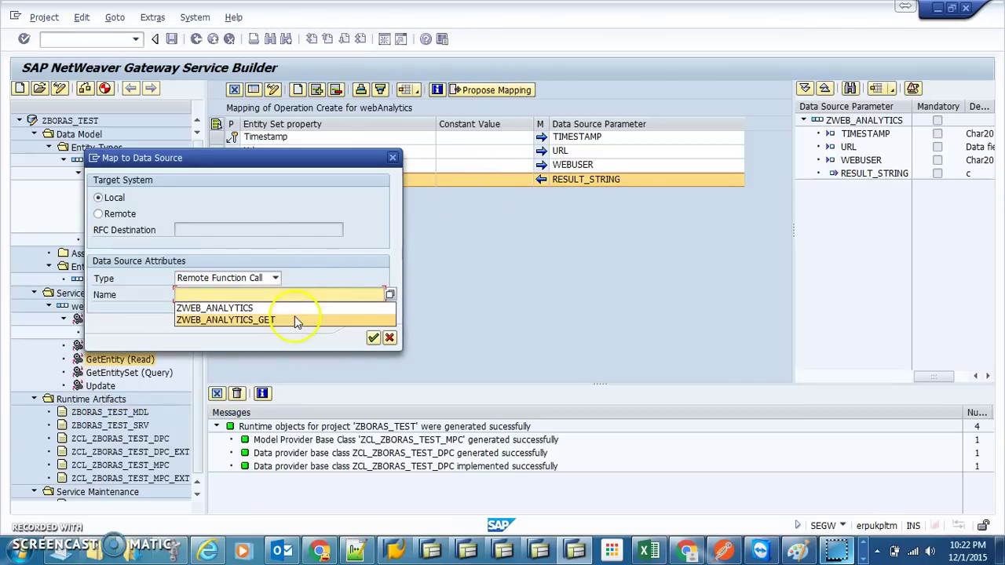
click(295, 320)
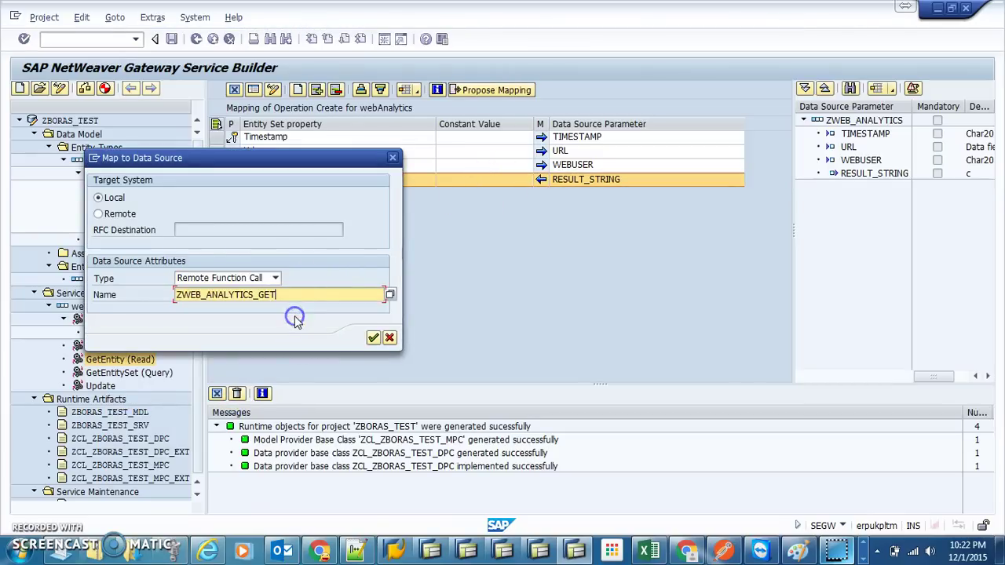
click(374, 340)
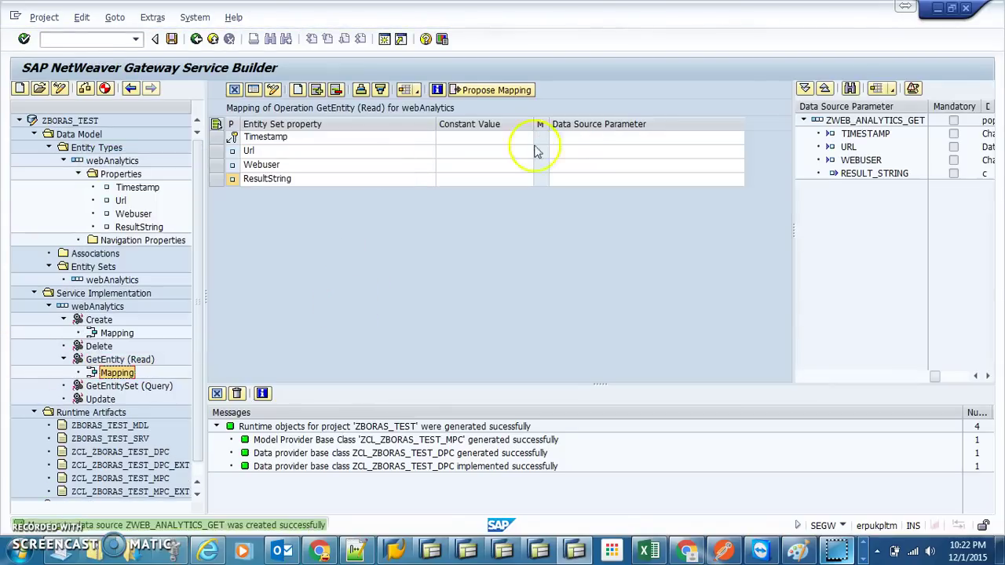
click(498, 91)
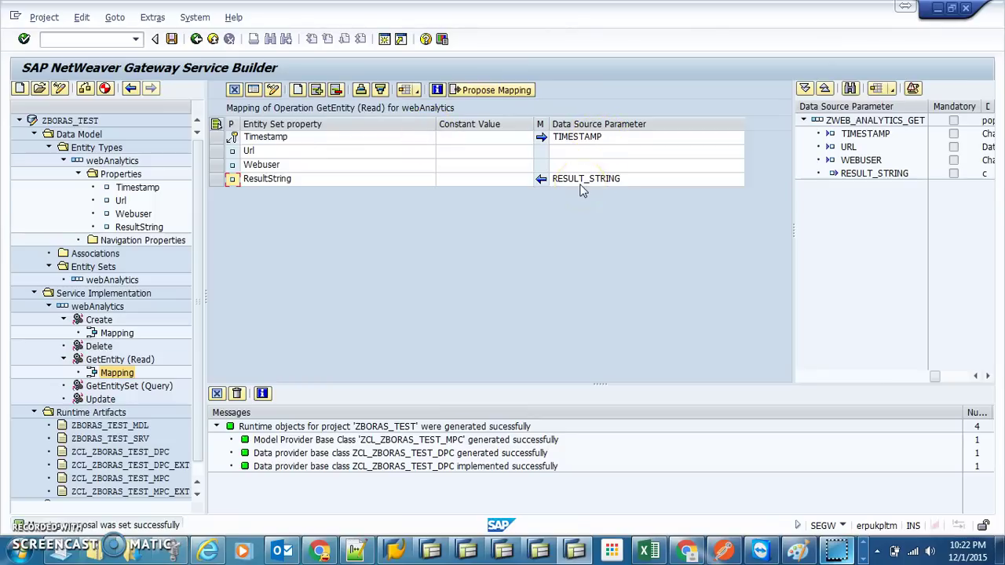
click(594, 158)
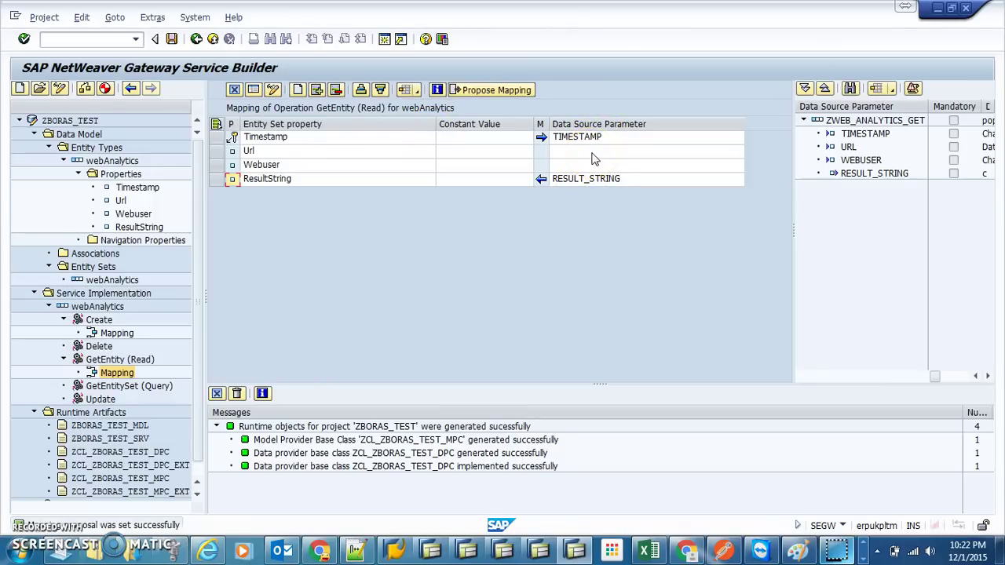
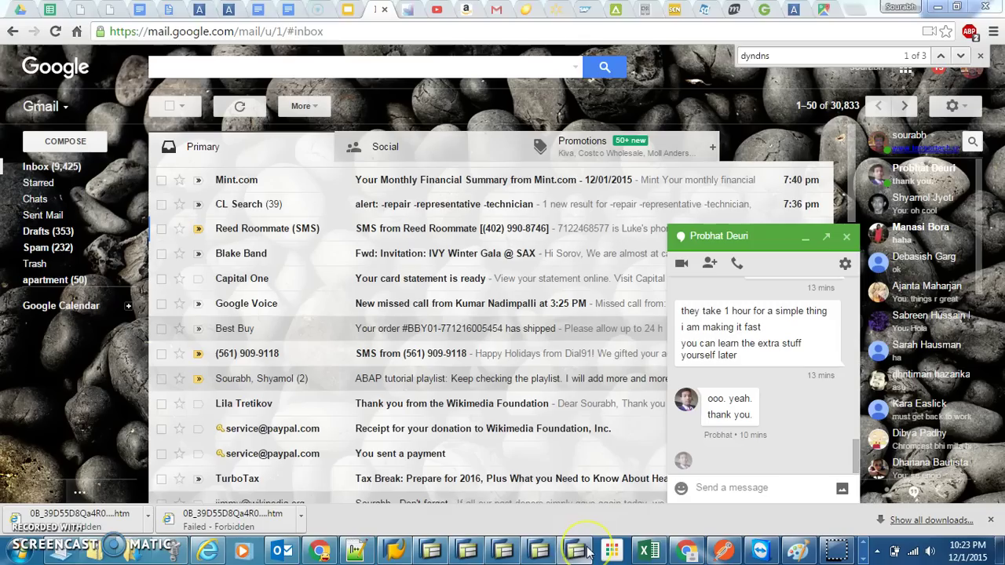
Step: Switch from the browser back to the SAP NetWeaver Gateway Service Builder
click(585, 552)
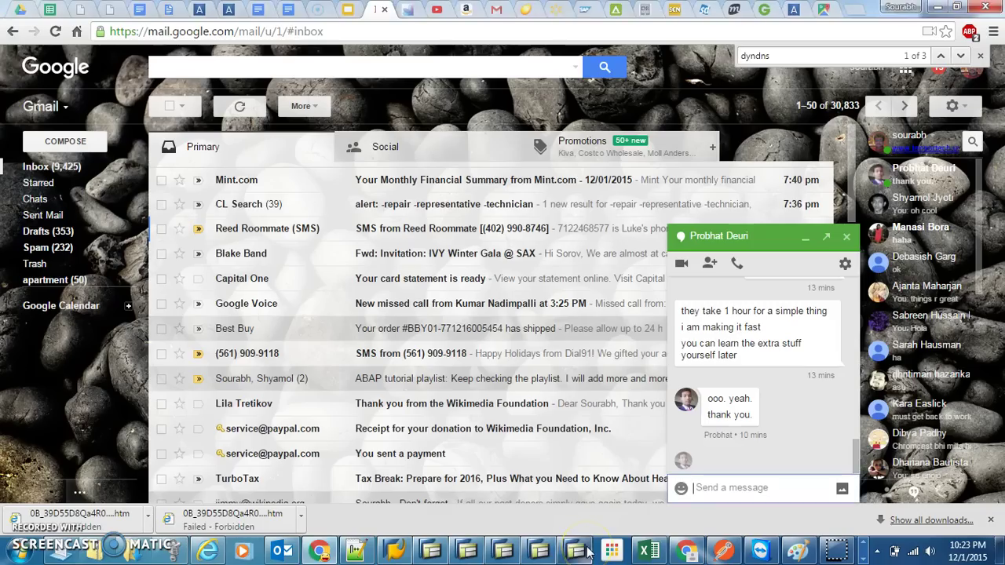
click(588, 552)
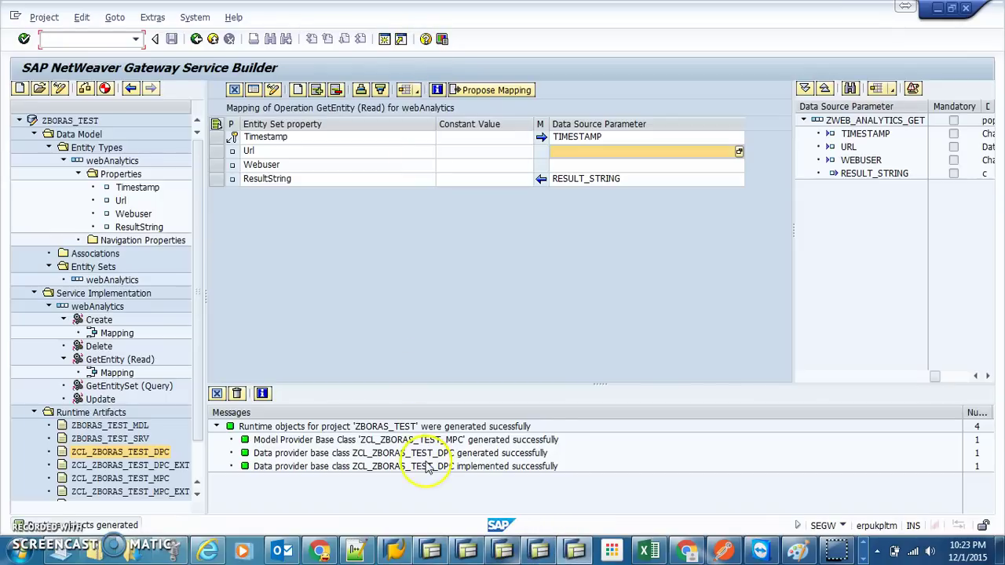
click(431, 552)
click(463, 552)
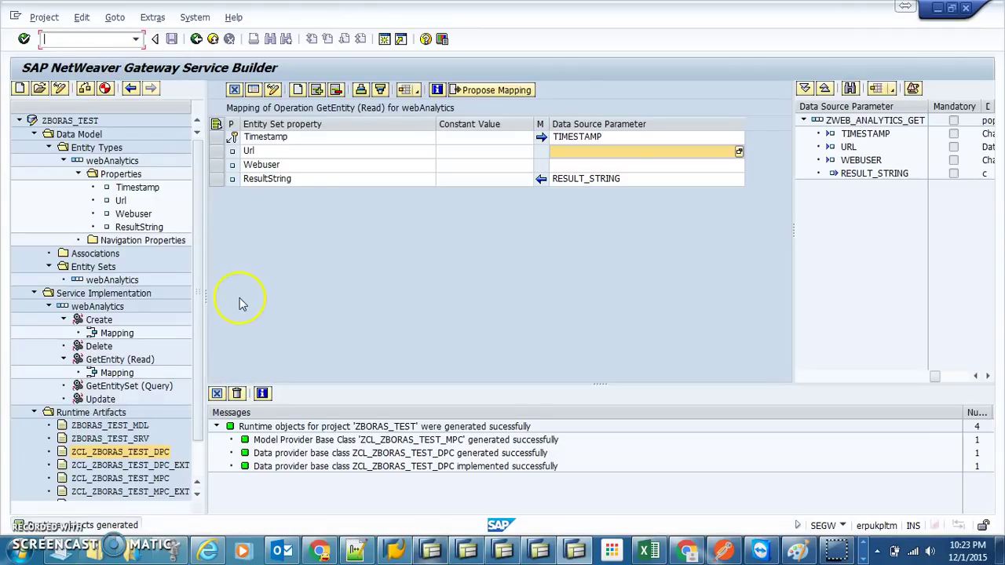
Step: Open the GW_HUB service maintenance entry and start registering the service on that hub system, accepting the redirect
drag(197, 325, 195, 415)
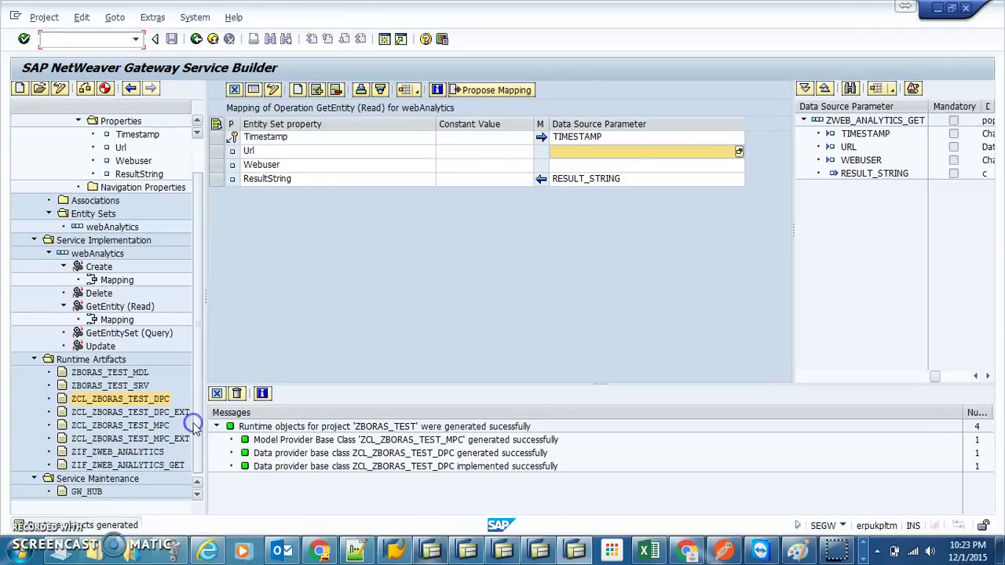
click(176, 107)
double_click(96, 495)
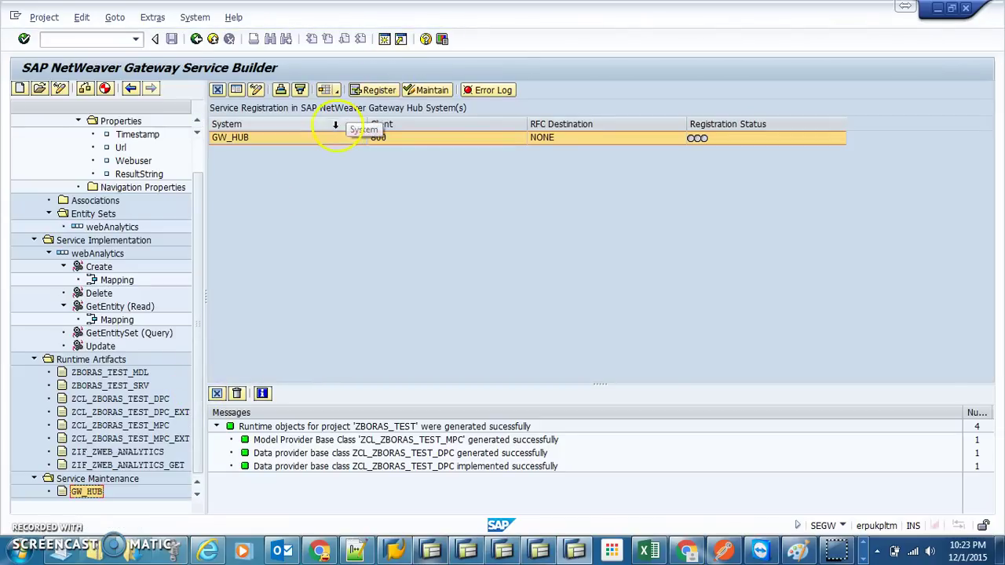
click(380, 92)
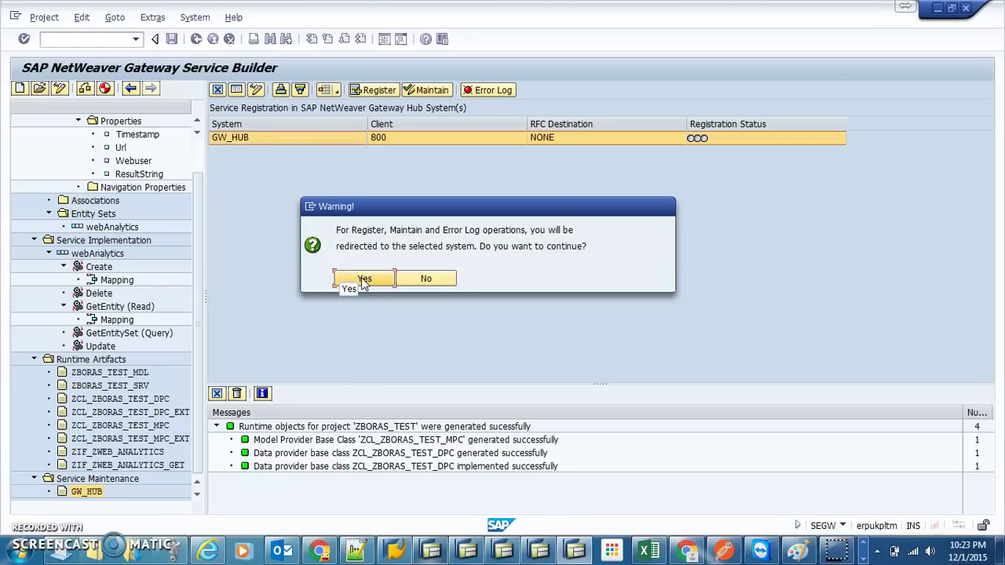
click(363, 280)
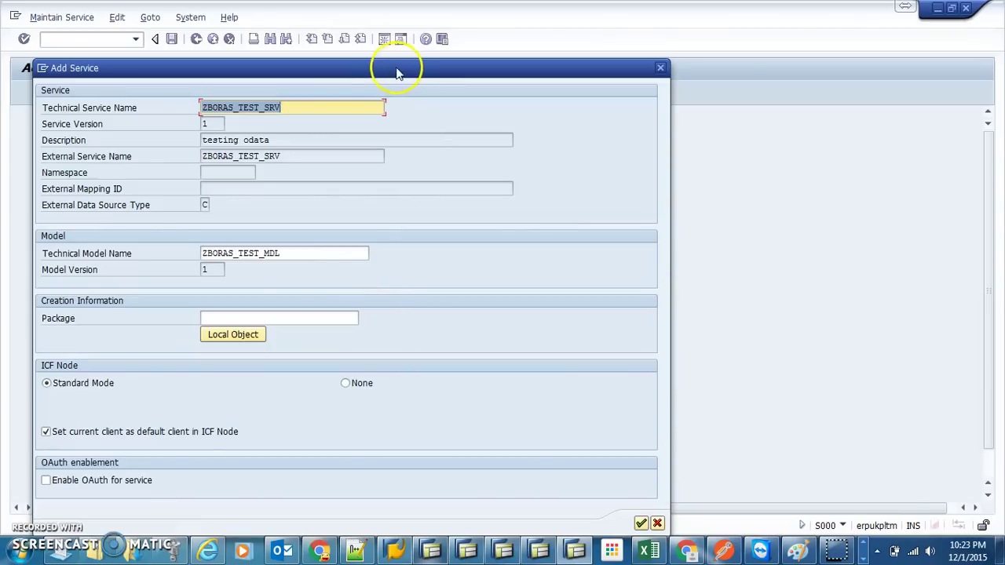
Step: Add service ZBORAS_TEST_SRV with model ZBORAS_TEST_MDL as a local object, keeping the ICF node in standard mode
drag(394, 70, 422, 0)
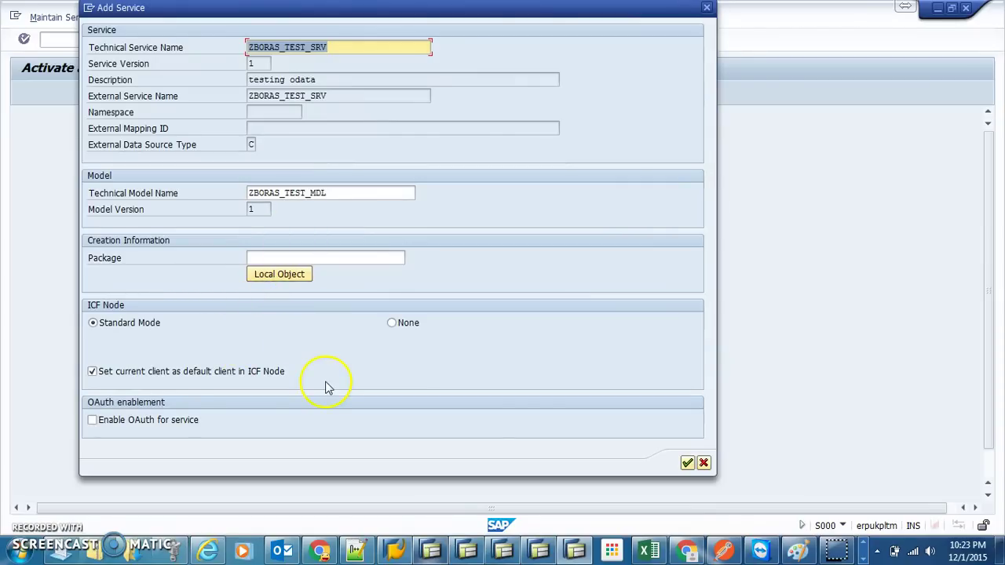
click(687, 463)
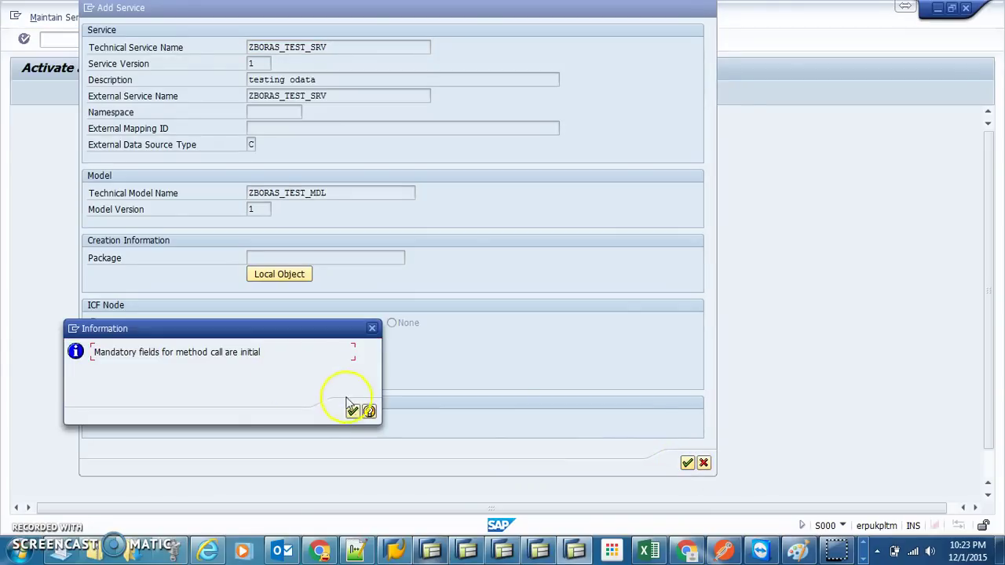
click(352, 413)
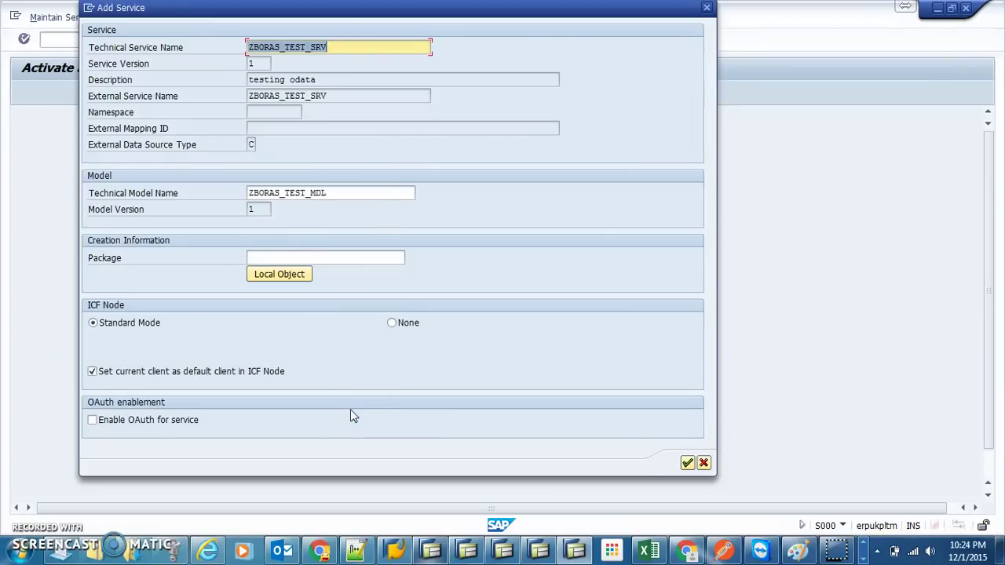
click(293, 257)
click(271, 274)
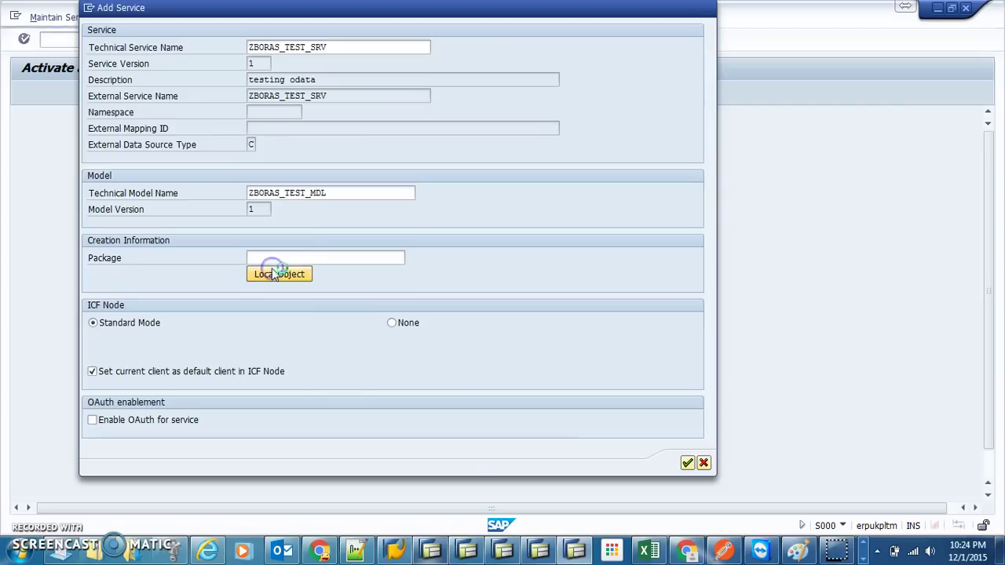
click(688, 464)
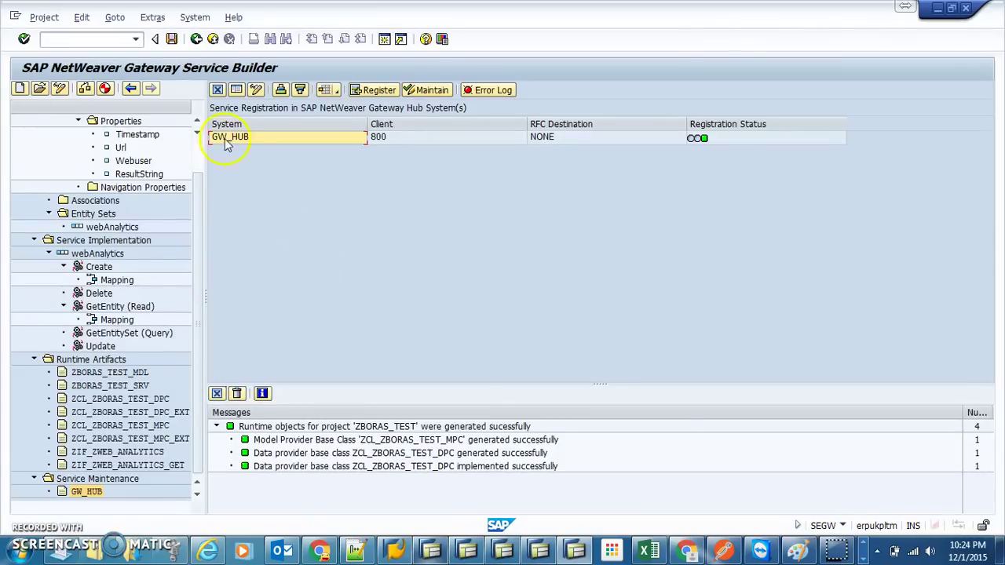
Step: Open the service registration maintenance for the GW_HUB system
click(211, 263)
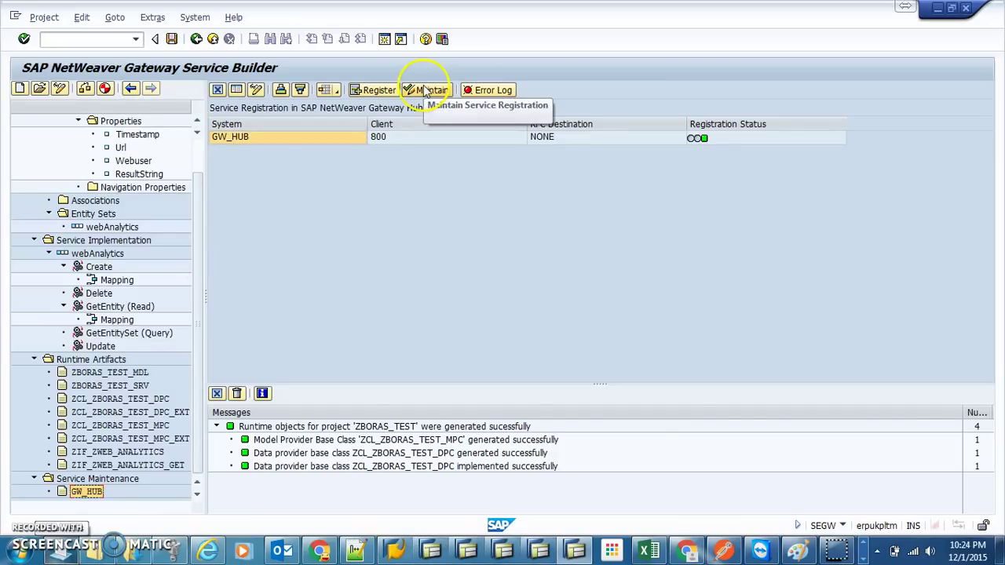
click(247, 139)
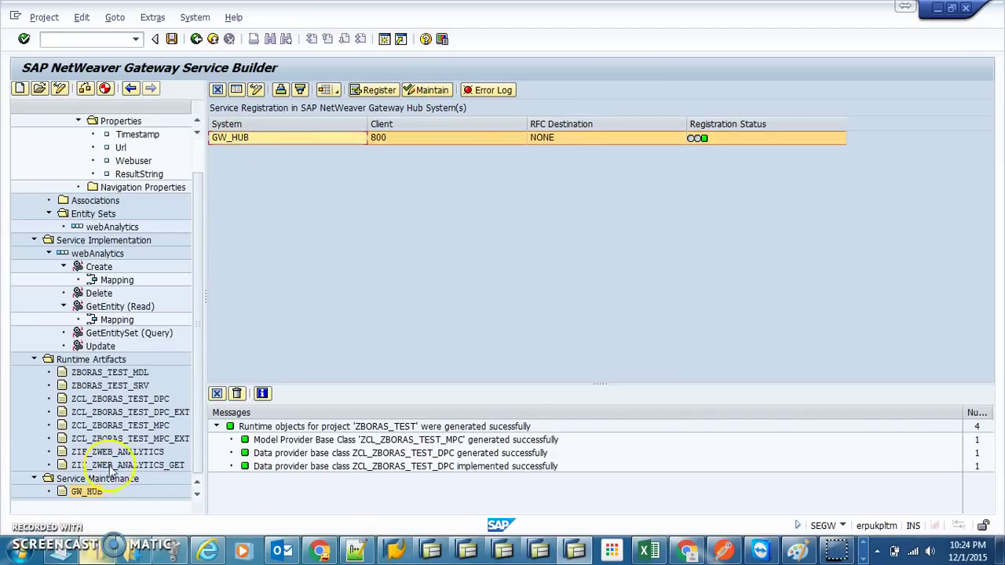
click(428, 93)
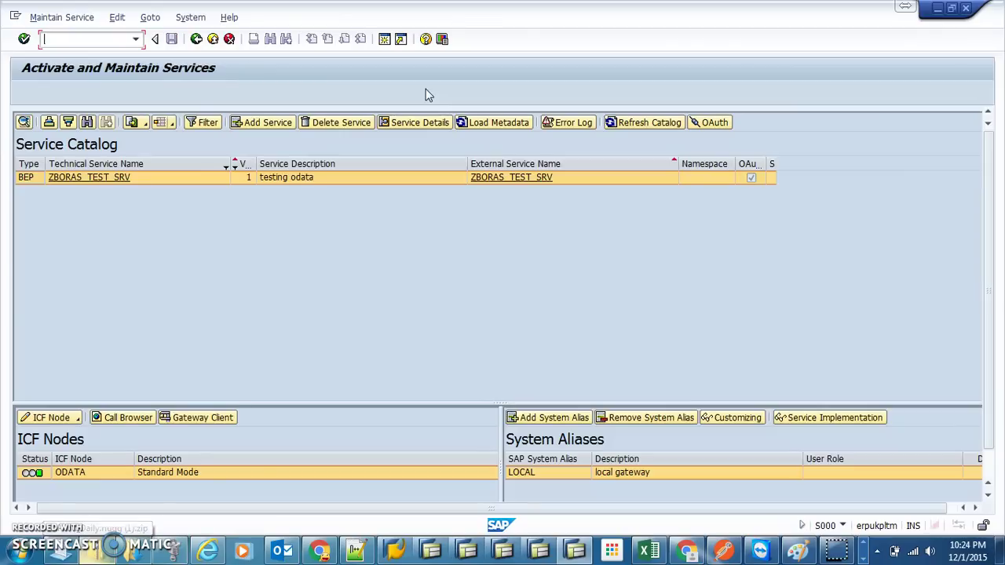
Step: Request activation of the ODATA ICF node for ZBORAS_TEST_SRV and close the information message
click(123, 209)
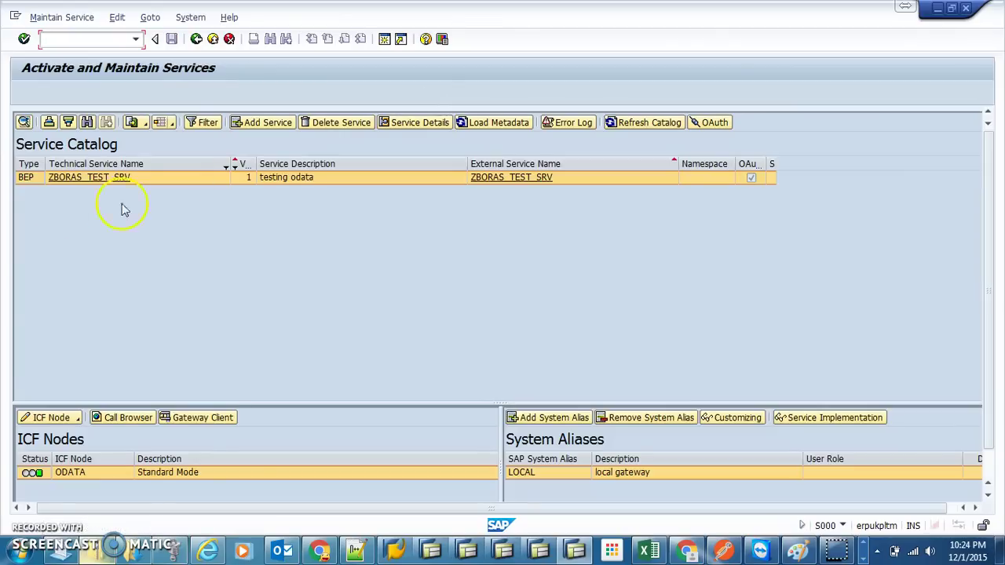
click(53, 416)
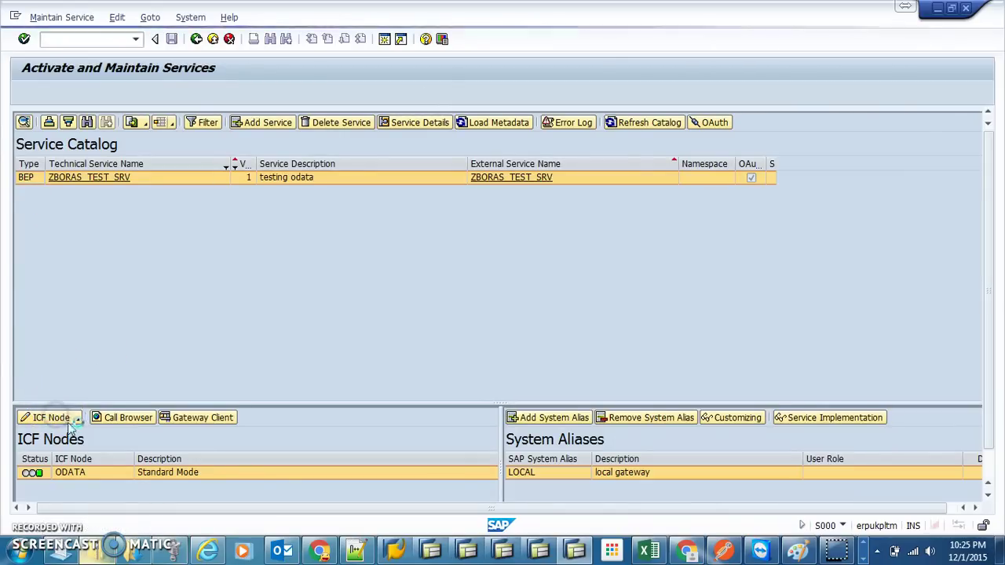
click(59, 438)
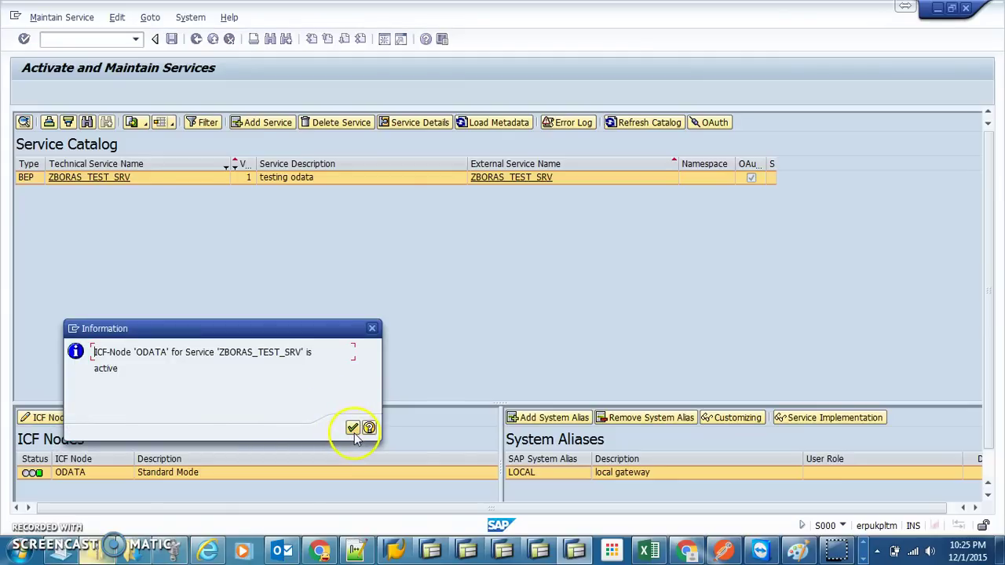
click(353, 428)
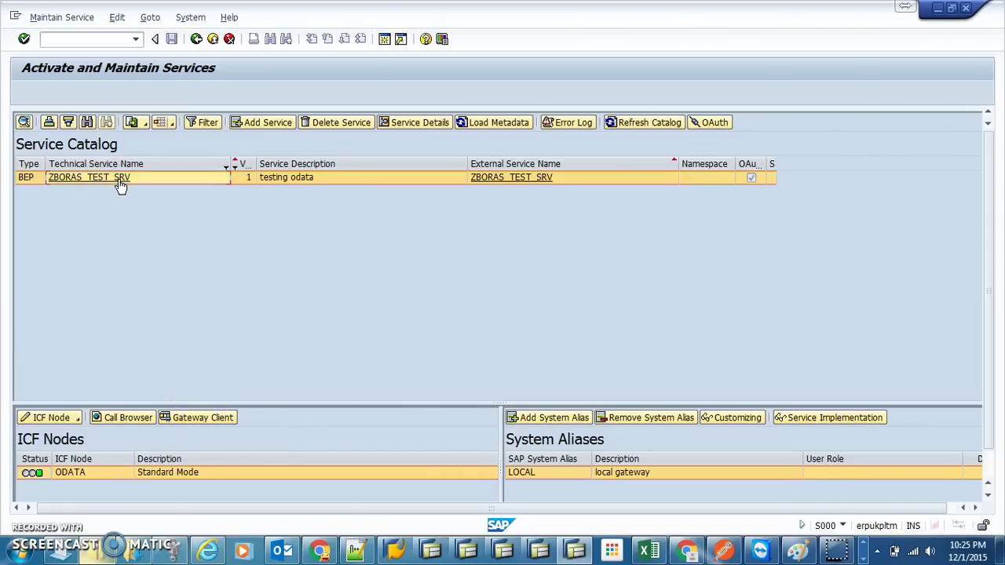
Step: Open the Gateway Client for the service and execute a GET on /sap/opu/odata/sap/ZBORAS_TEST_SRV/?$format=xml, allowing the temporary files
click(191, 418)
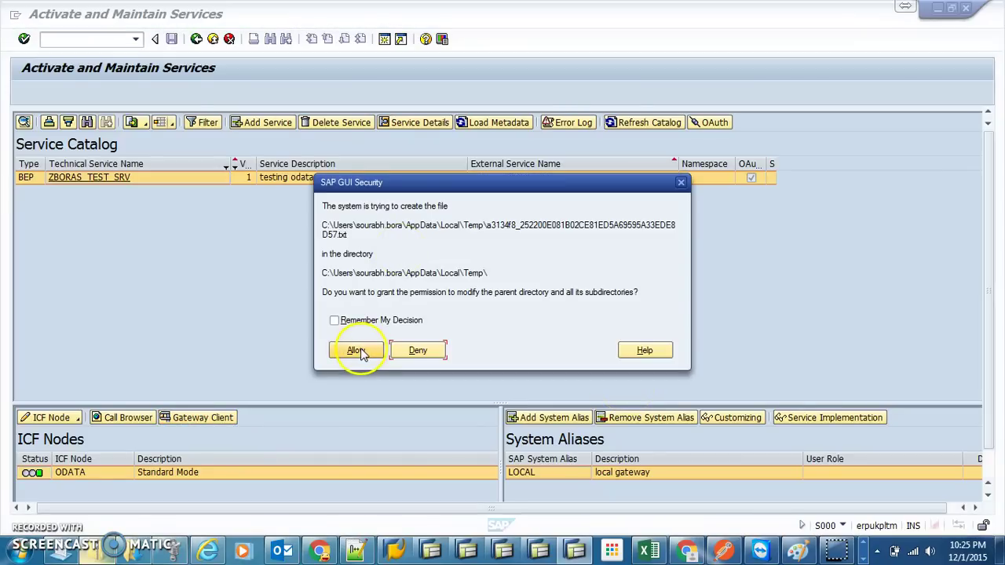
click(358, 351)
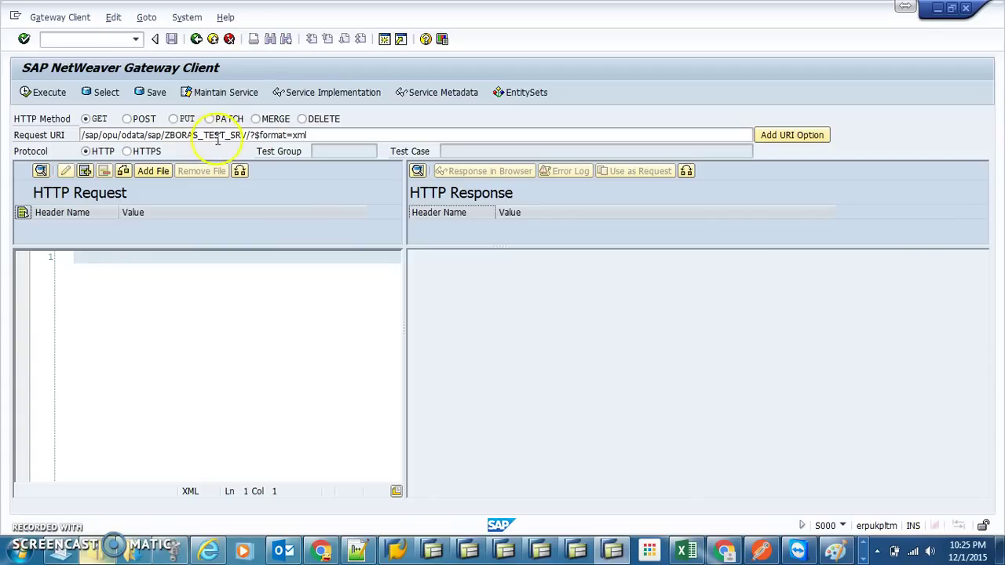
click(312, 138)
click(27, 93)
click(354, 351)
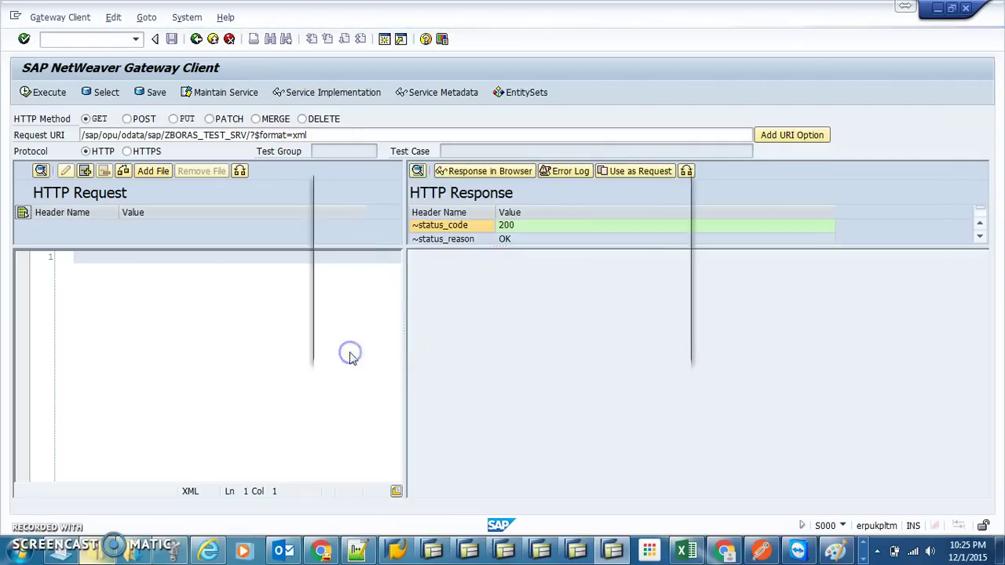
click(354, 351)
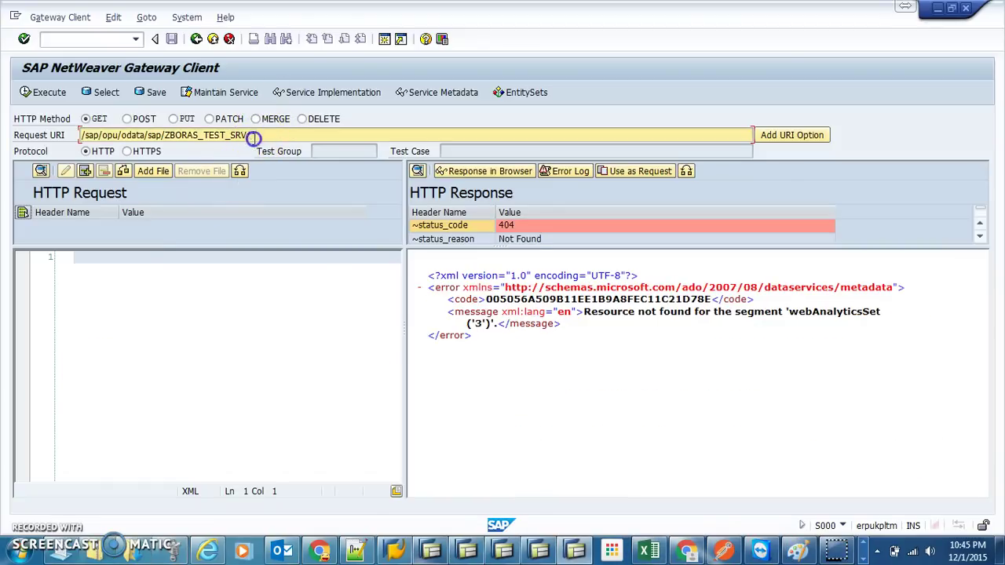
Step: Add the webAnalytics entity set with key ('3') to the request URI and execute the GET request
drag(254, 138, 73, 157)
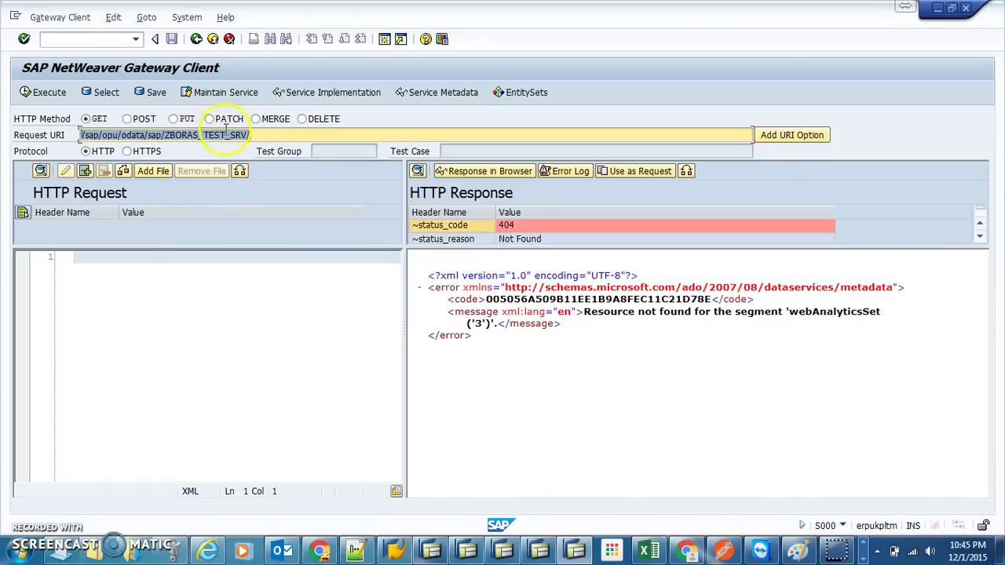
click(522, 92)
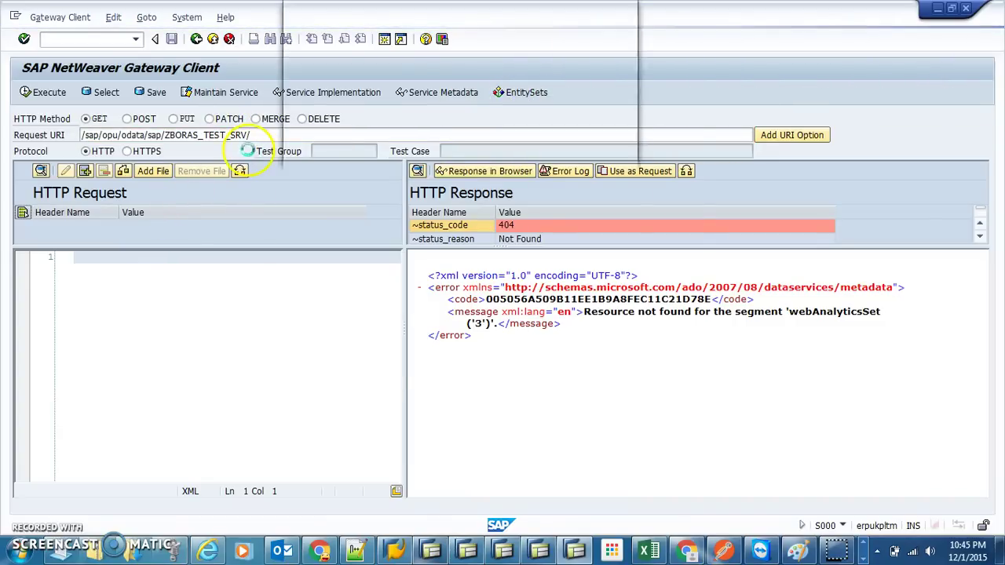
double_click(328, 94)
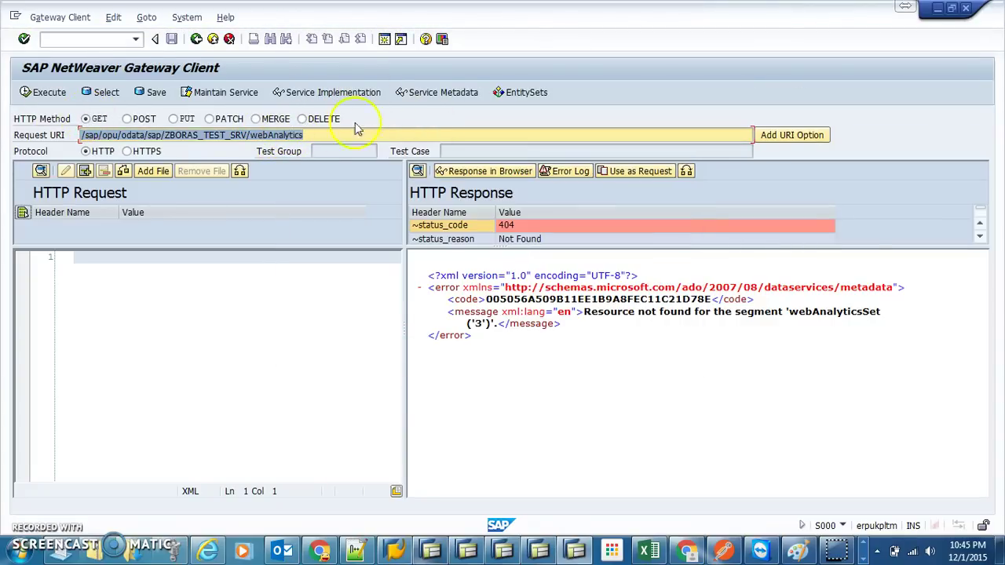
click(316, 137)
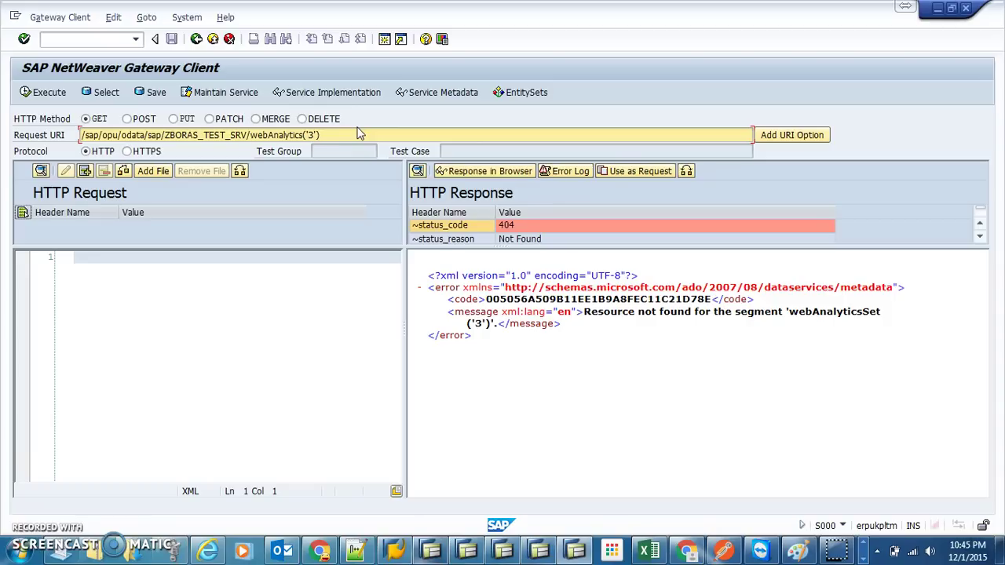
click(45, 93)
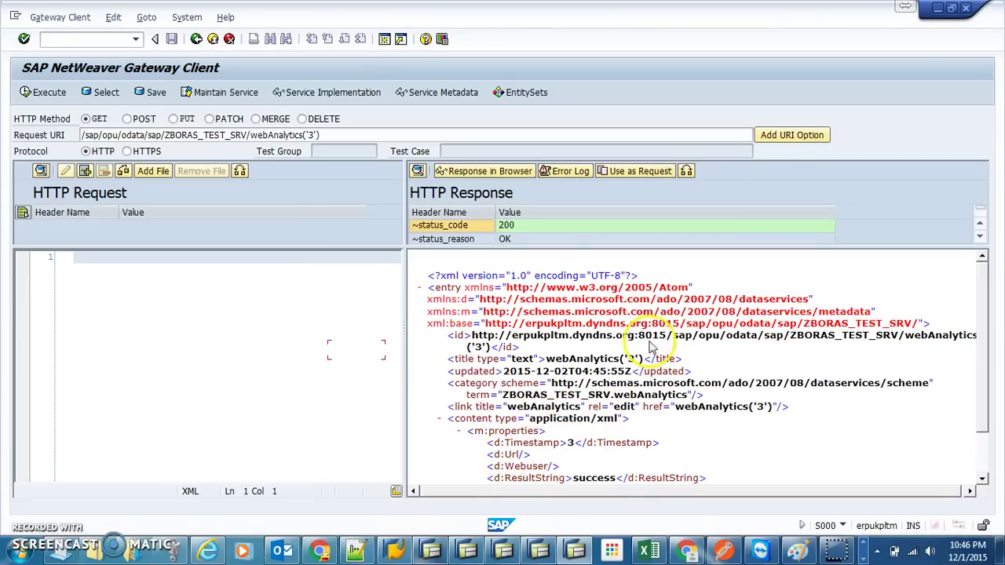
Step: Use the GET response for webAnalytics('3') as the HTTP request, allowing the temporary files to be created
click(634, 173)
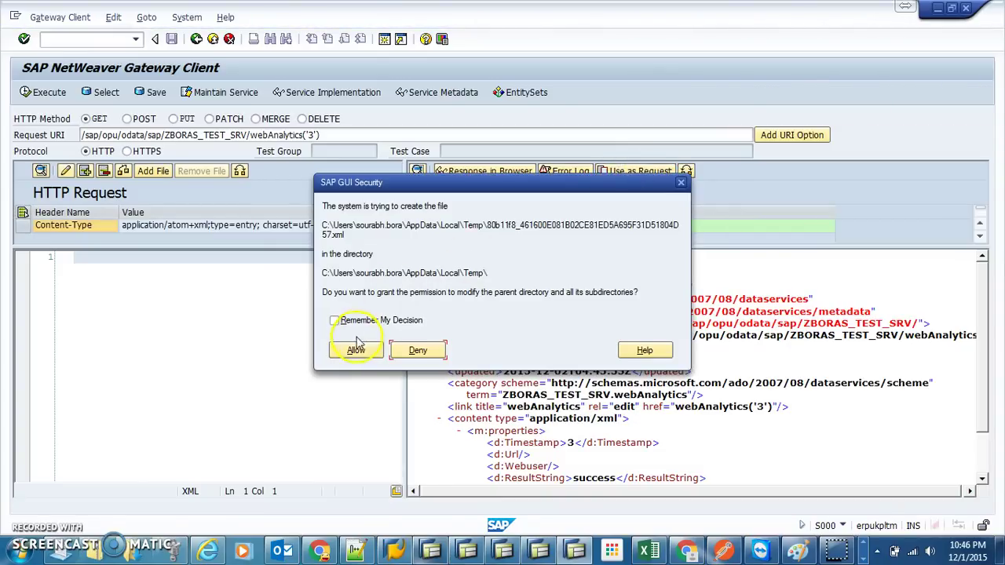
click(355, 351)
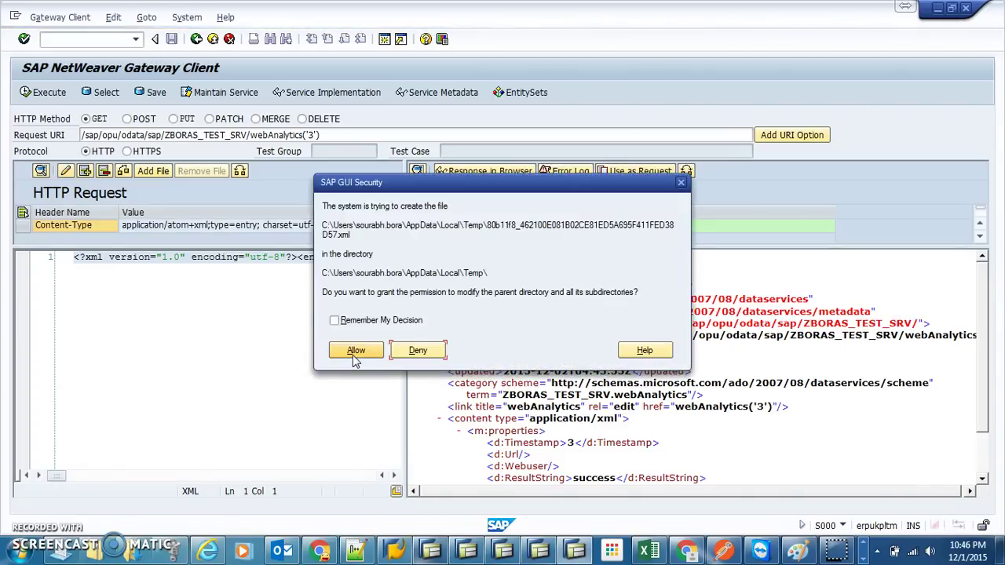
click(353, 315)
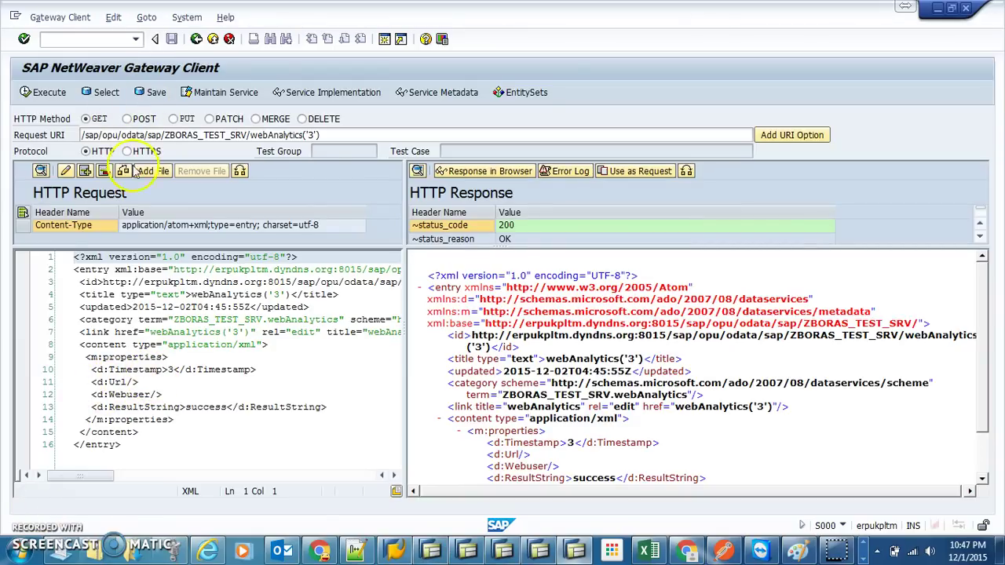
Step: Save the request as test case webanalytics in test group 5CUBITS
click(150, 92)
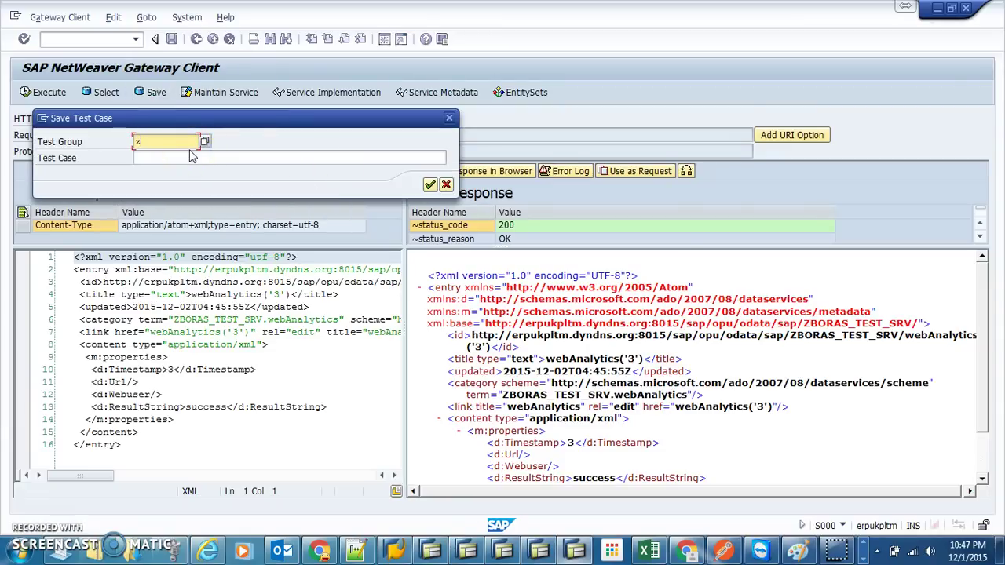
click(204, 142)
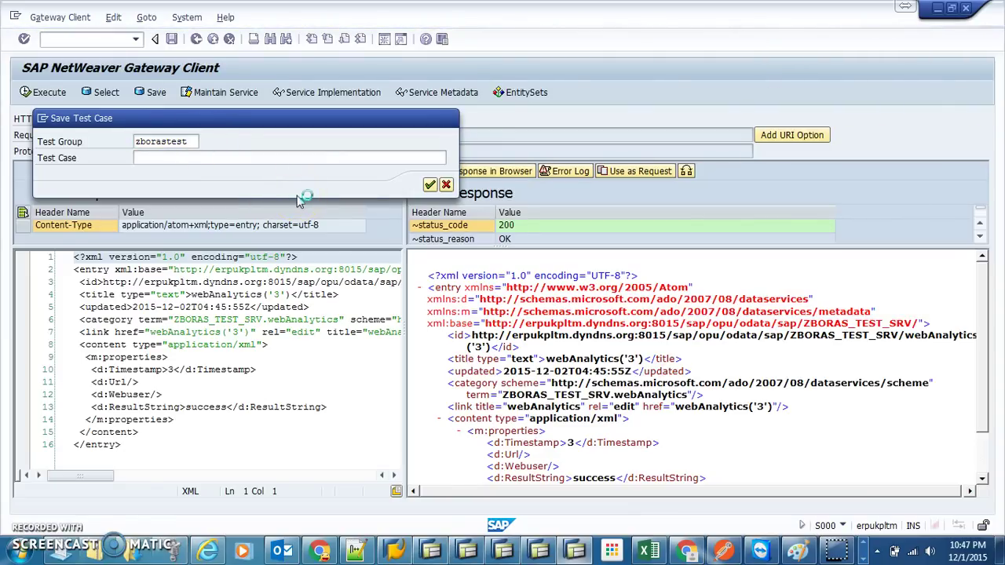
click(355, 412)
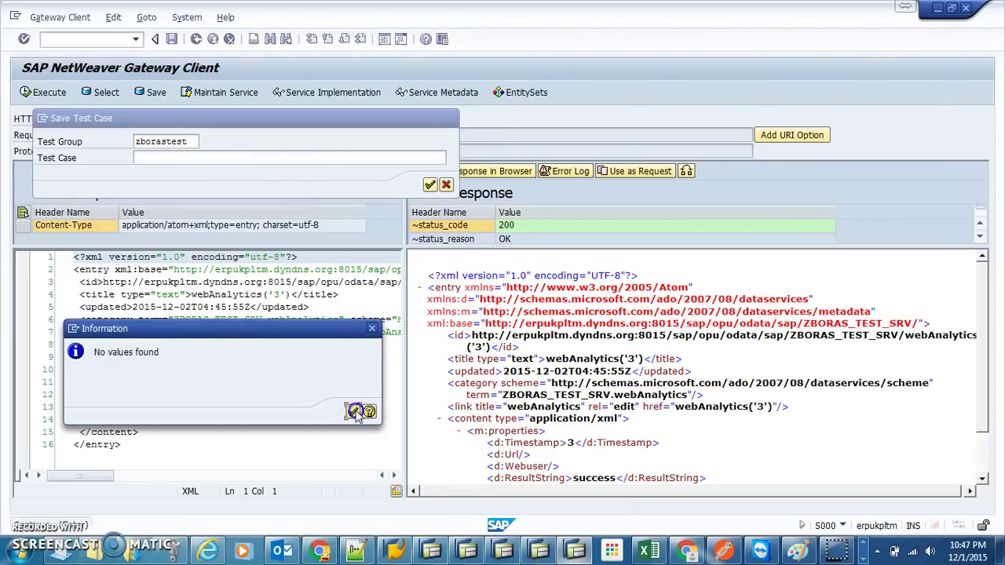
double_click(190, 143)
key(BackSpace)
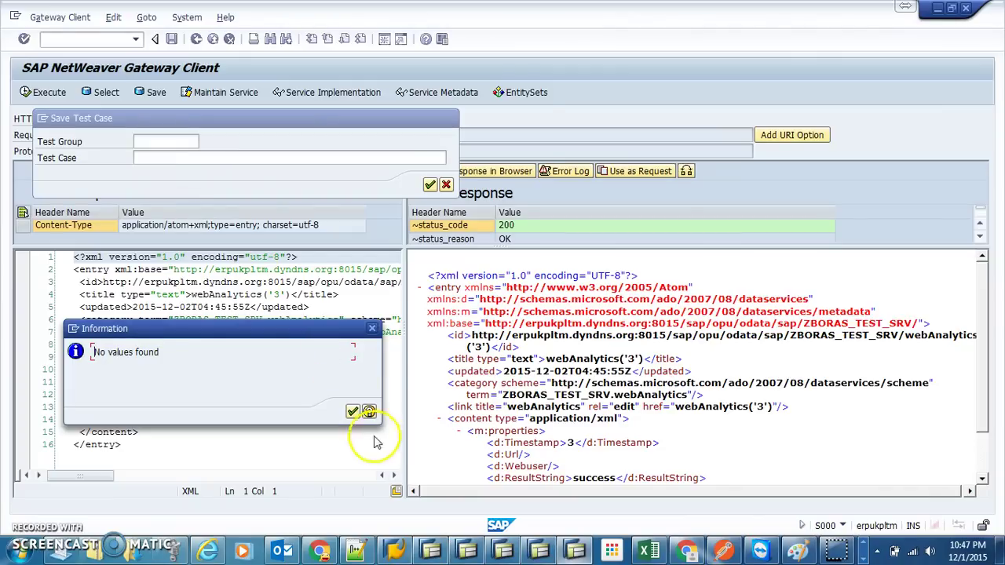
click(352, 411)
click(157, 142)
click(167, 168)
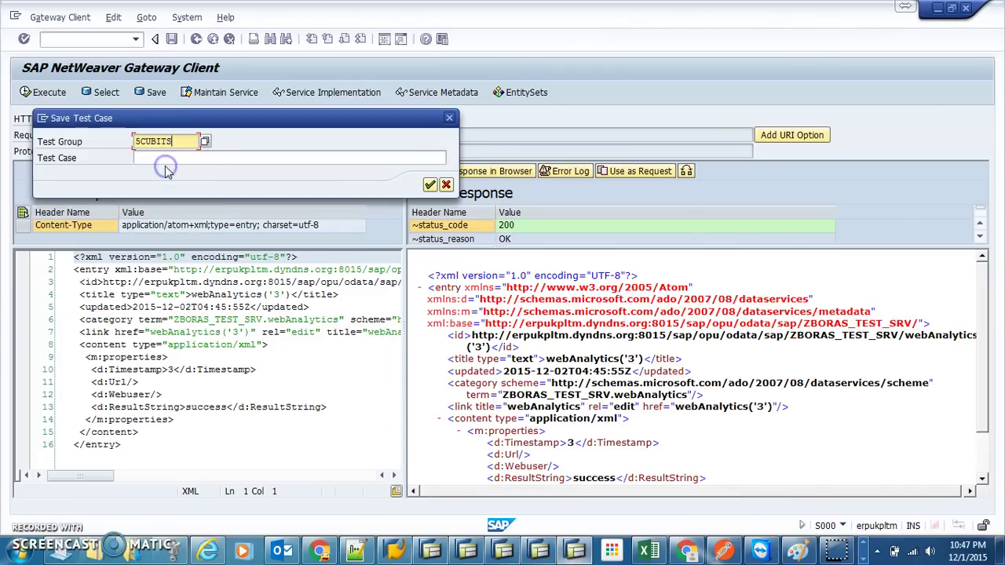
click(169, 158)
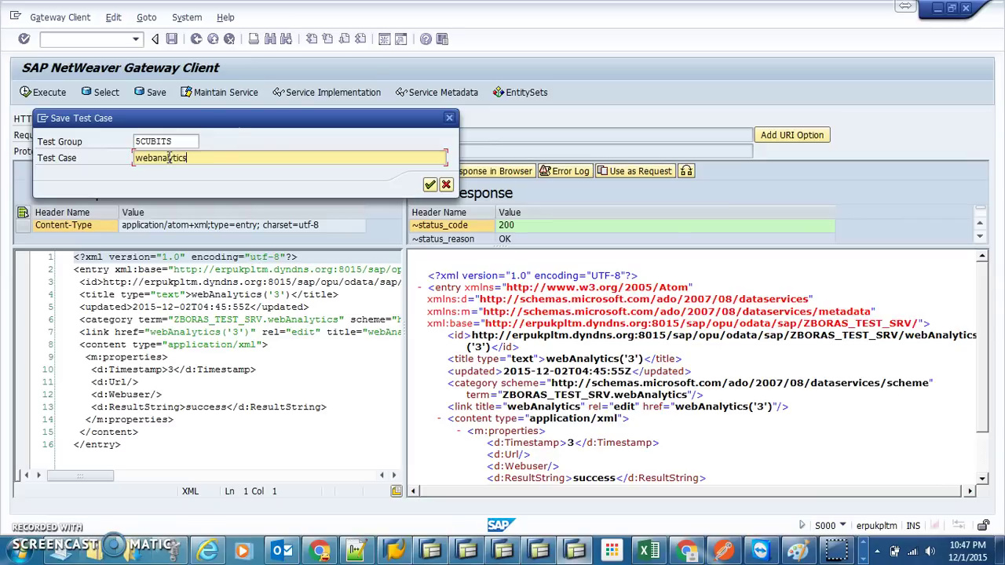
click(429, 186)
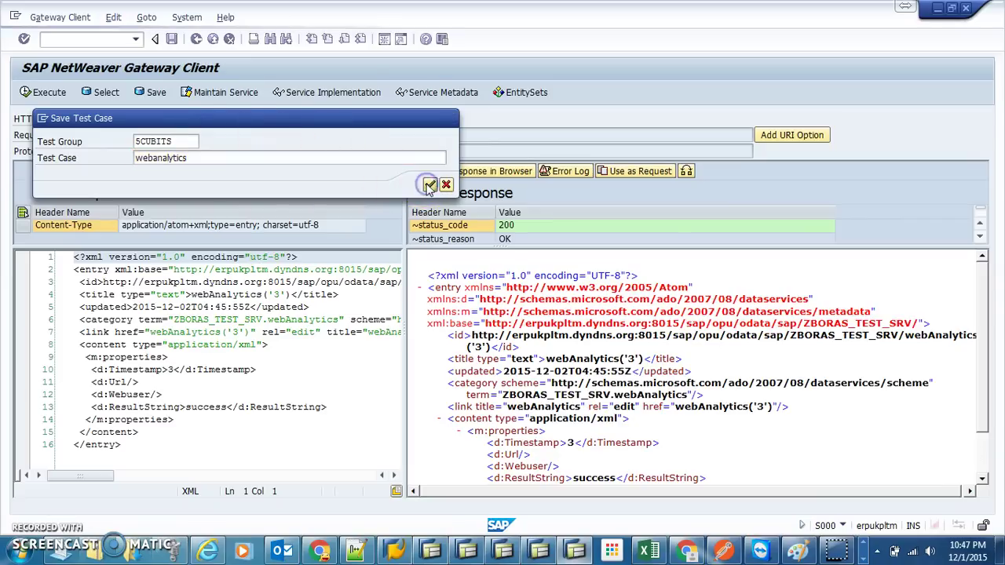
click(81, 239)
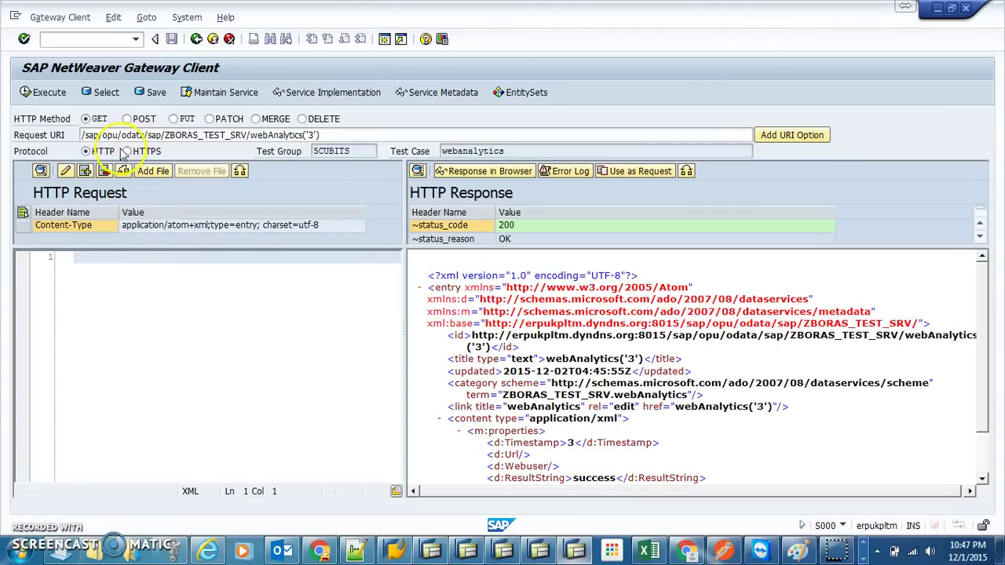
click(614, 173)
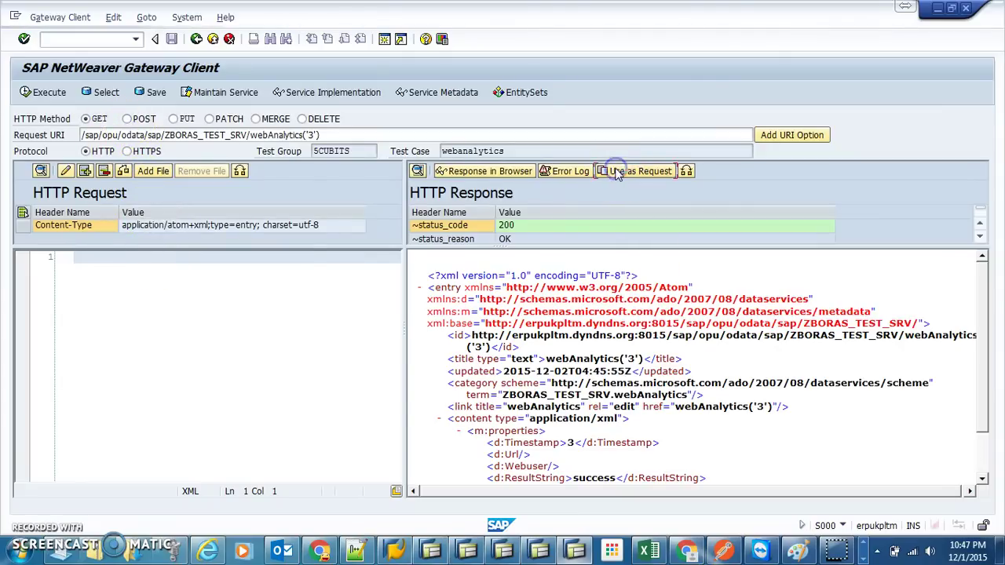
click(359, 355)
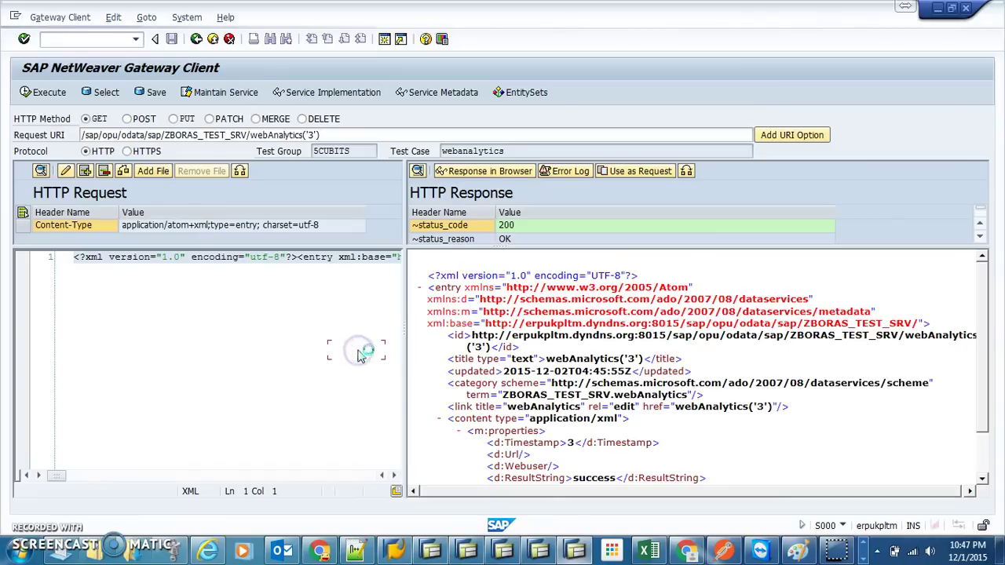
click(366, 347)
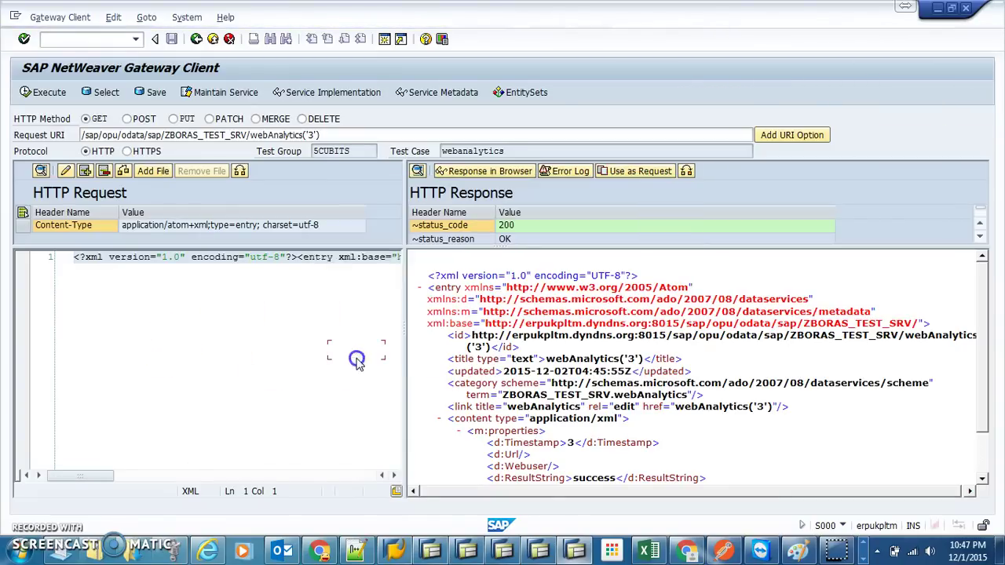
drag(90, 369, 216, 394)
text(<d:Timestamp>e5</d:Timestamp>     <d:Url>www.google.com</d:Url>    <d:Webuser>boras</d:Webuser>)
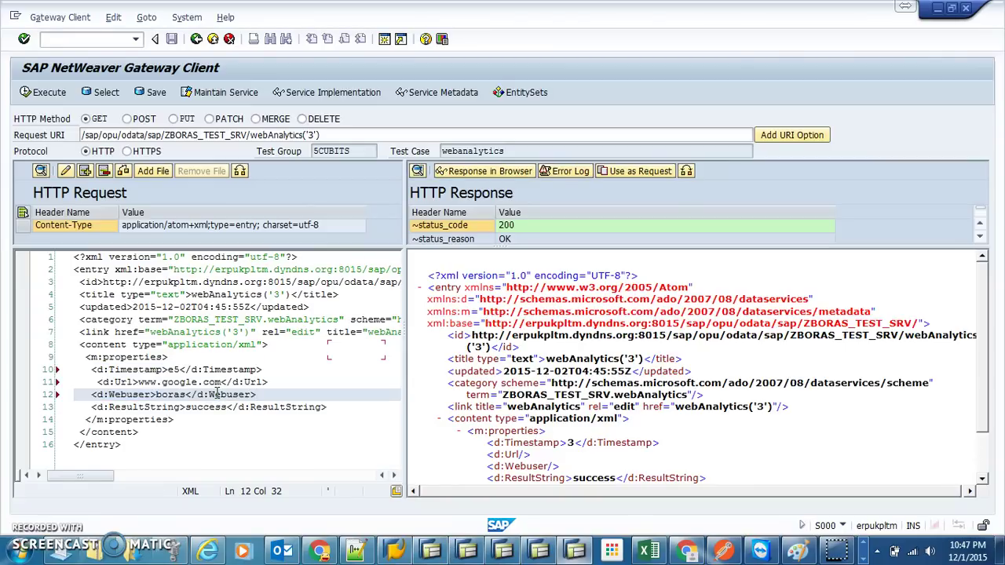